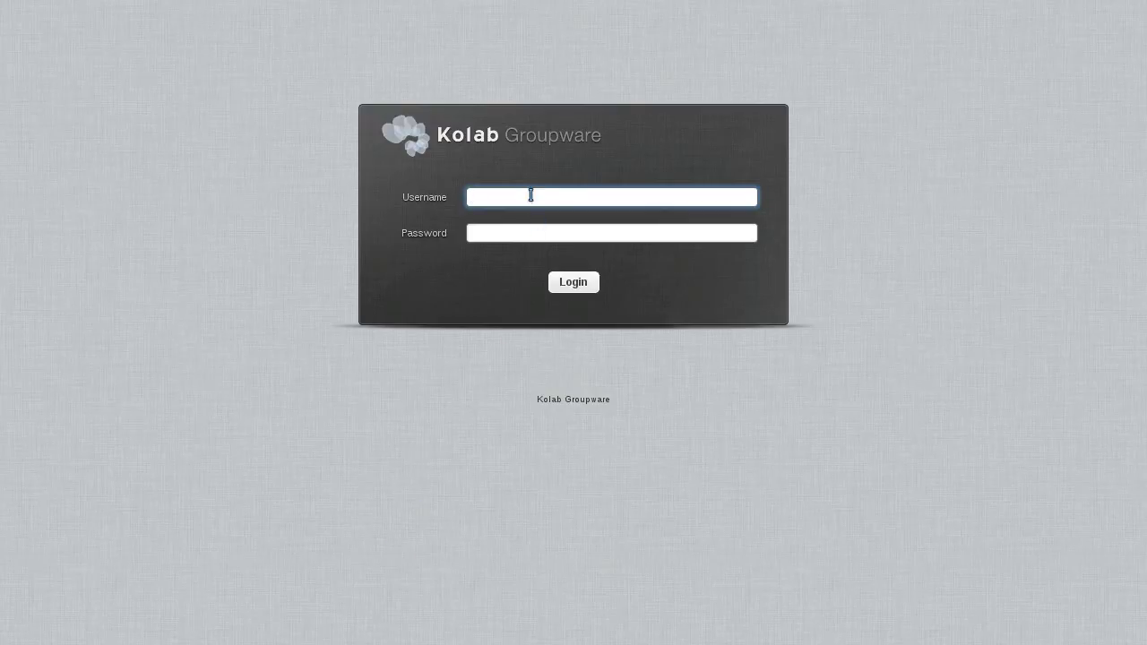
# Log in with the account's username and password and open the Tasks module.
pyautogui.press('Tab')
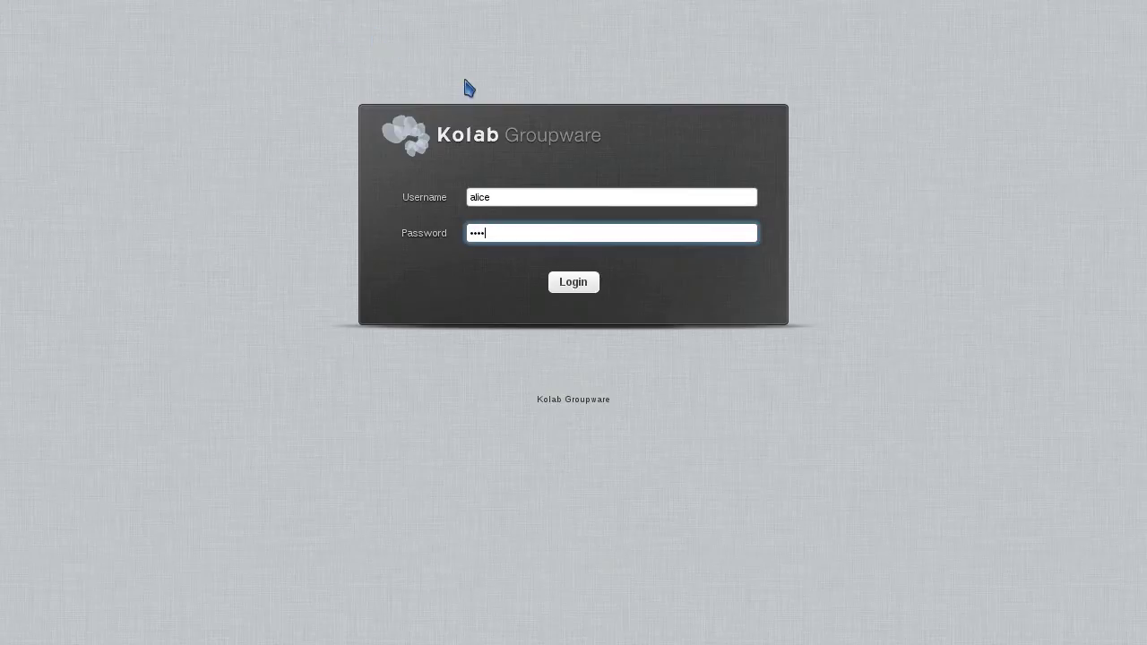
pyautogui.click(581, 285)
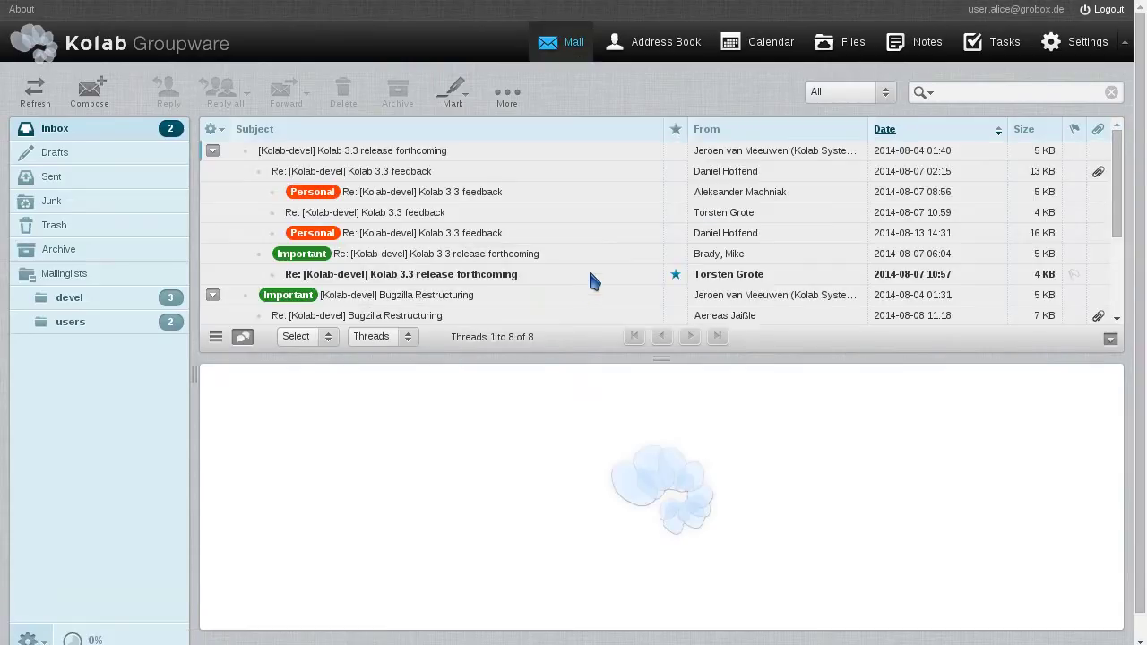
pyautogui.click(1019, 58)
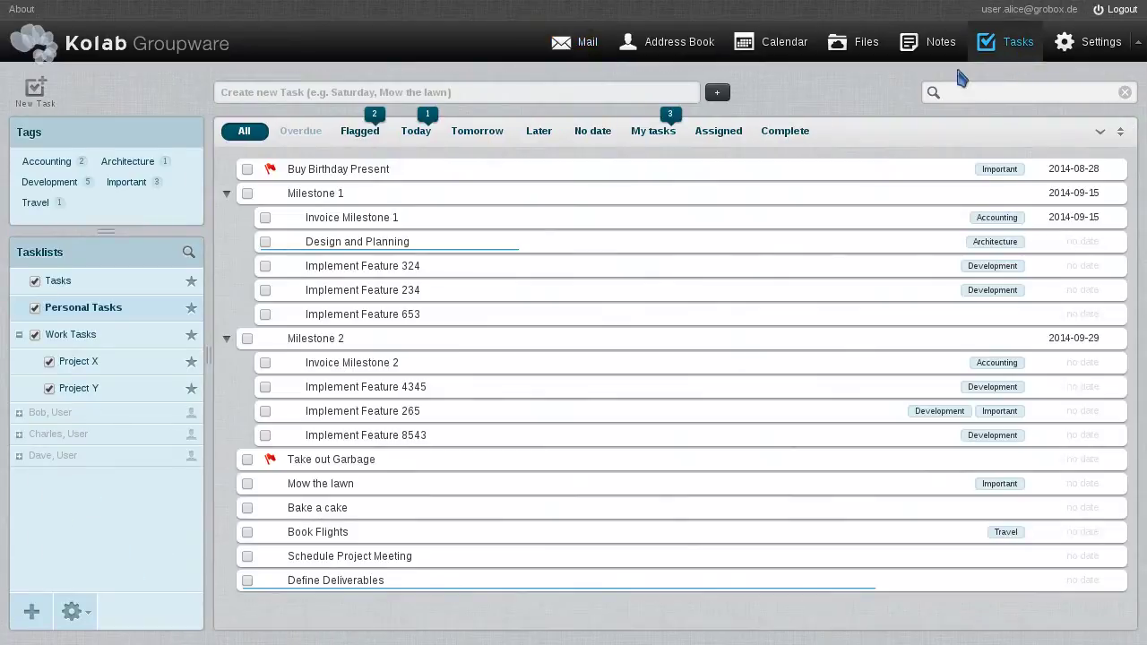
# Narrow the sidebar slightly and make the Tags section a little taller than before.
pyautogui.moveTo(209, 320)
pyautogui.mouseDown()
pyautogui.moveTo(152, 314)
pyautogui.moveTo(345, 337)
pyautogui.moveTo(376, 328)
pyautogui.moveTo(189, 324)
pyautogui.mouseUp()
pyautogui.moveTo(125, 230)
pyautogui.mouseDown()
pyautogui.moveTo(131, 371)
pyautogui.moveTo(126, 241)
pyautogui.mouseUp()
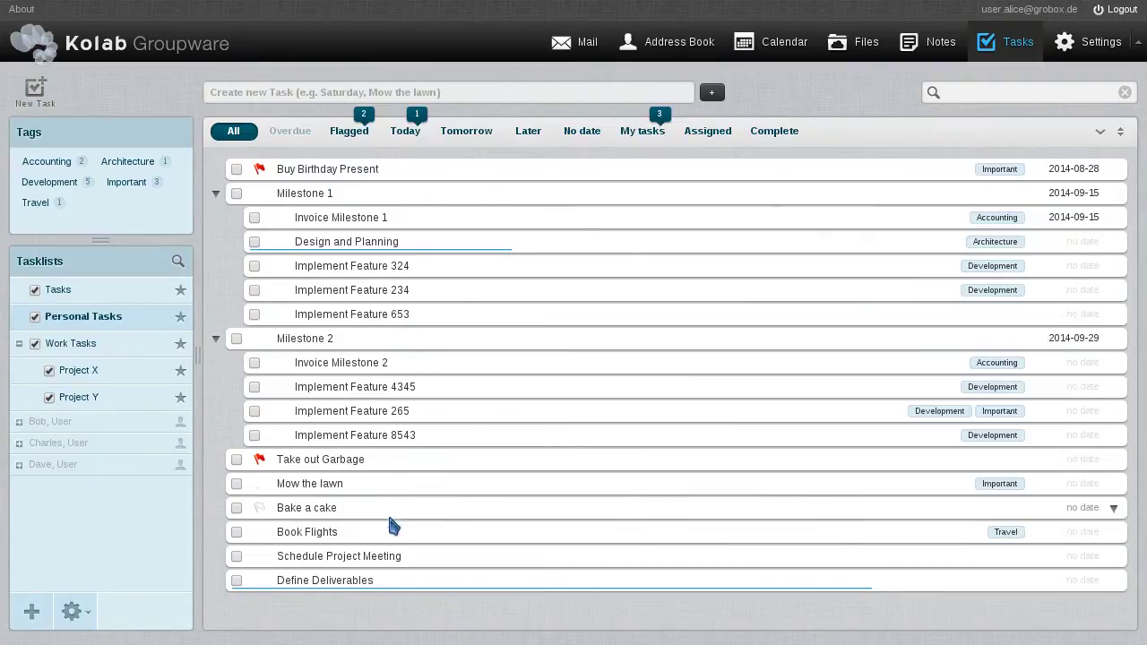
# Collapse all subtasks in the task list and expand them all again.
pyautogui.click(1119, 132)
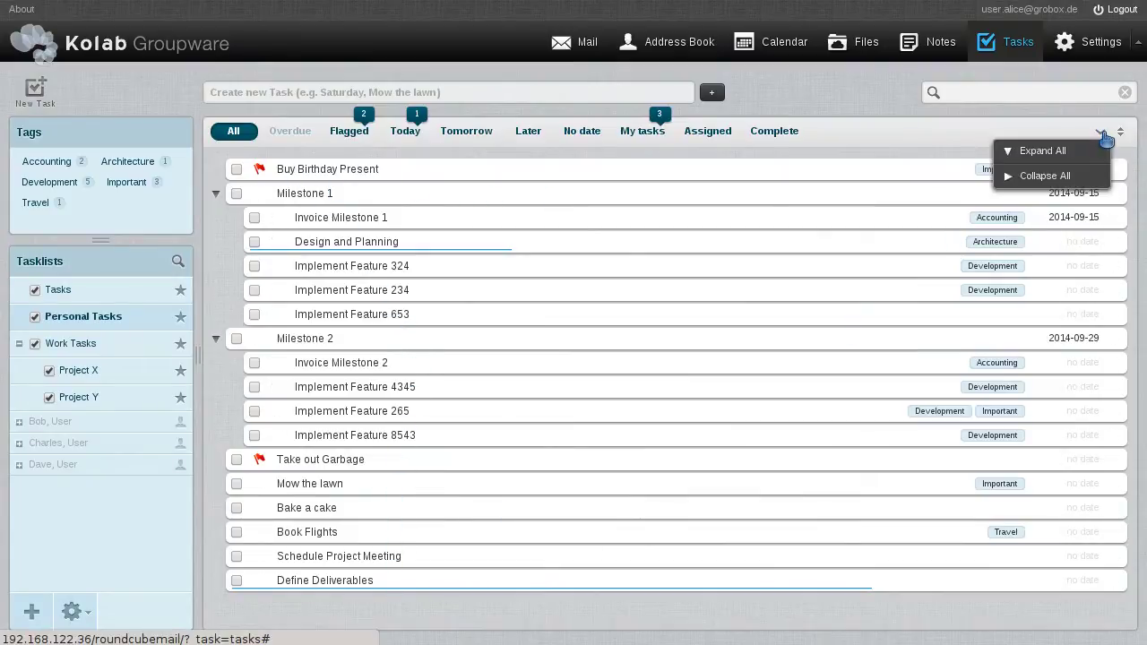
pyautogui.click(1079, 157)
pyautogui.click(1100, 131)
pyautogui.click(1097, 177)
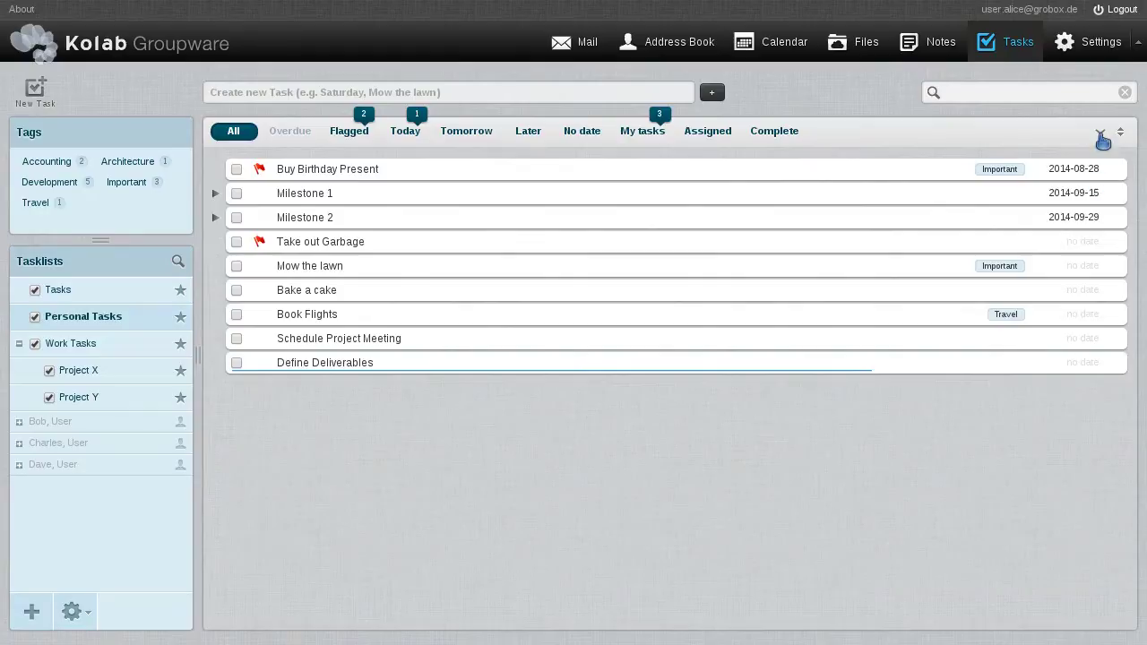
pyautogui.click(1101, 133)
pyautogui.click(1097, 152)
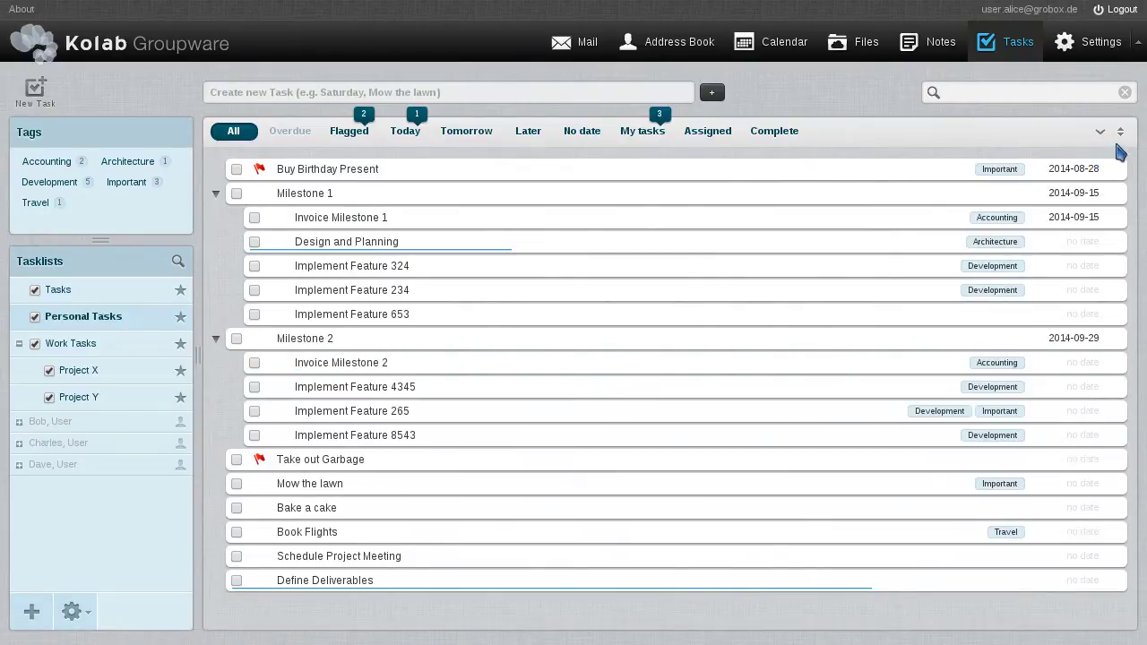
# Sort the task list by progress and switch the sorting to due date.
pyautogui.click(1120, 135)
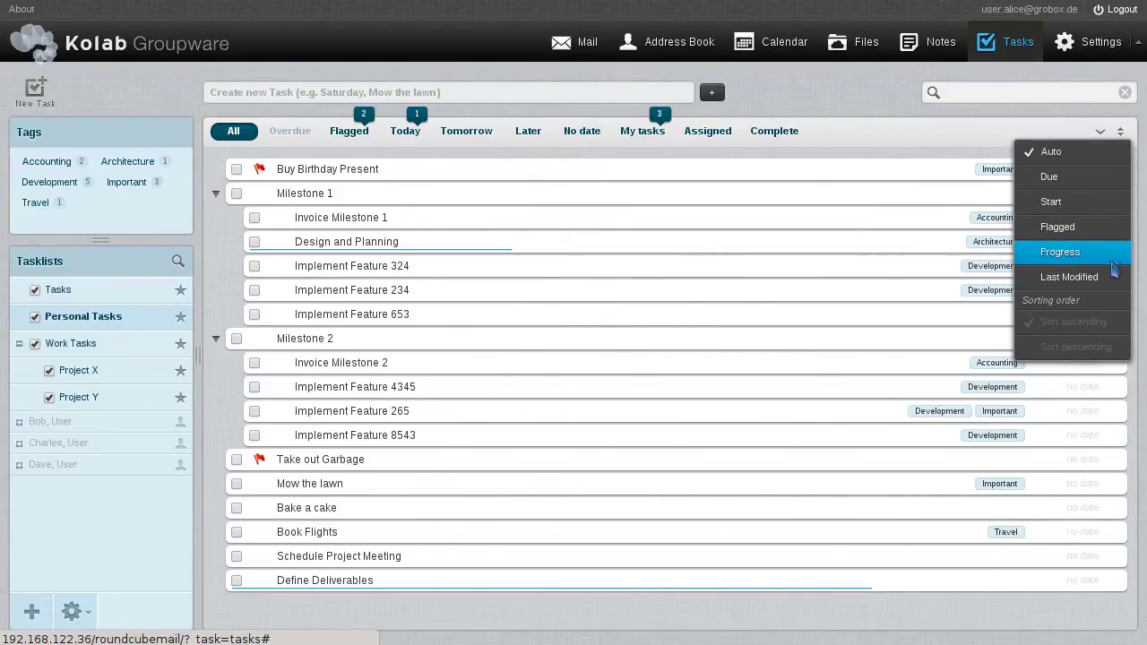
pyautogui.click(1115, 278)
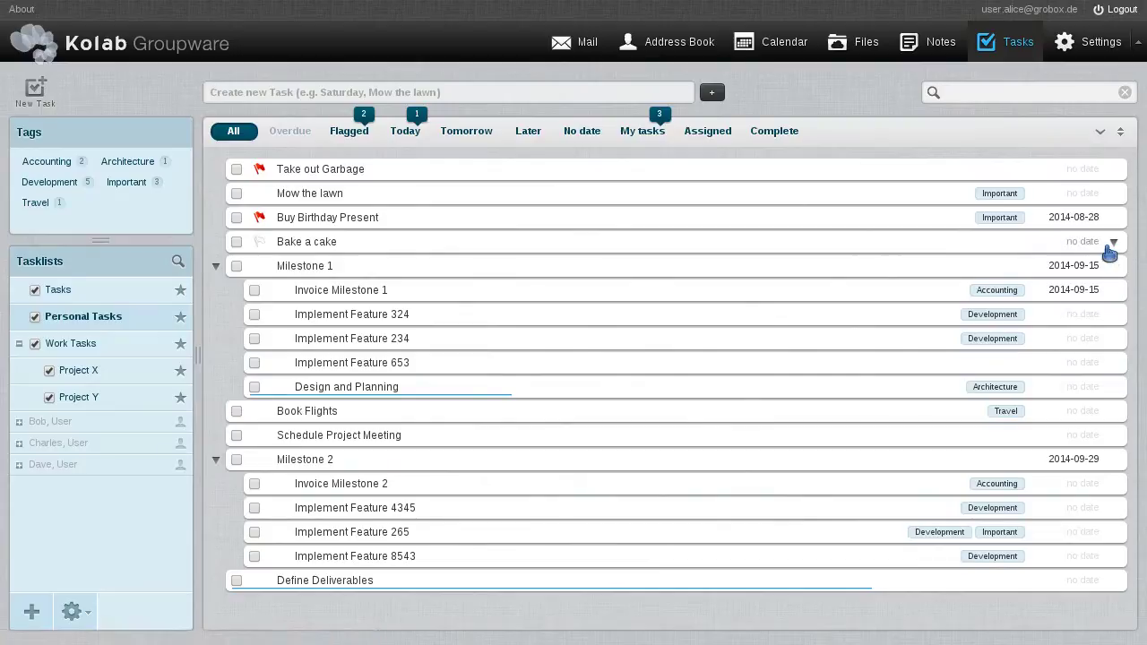
pyautogui.click(1121, 135)
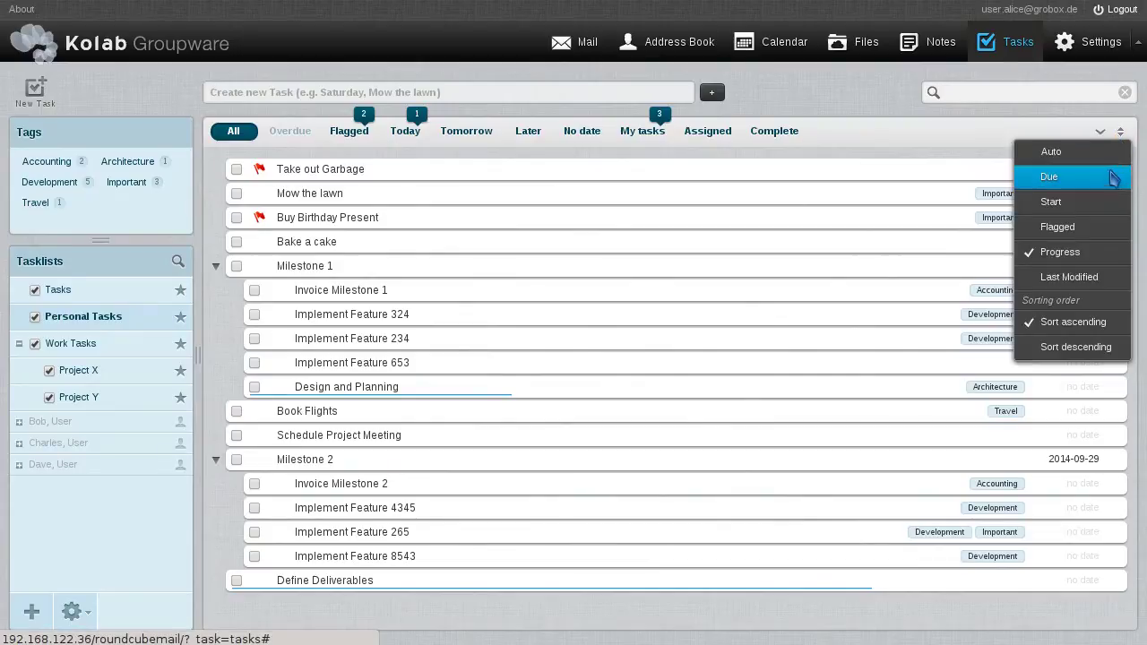
pyautogui.click(1111, 179)
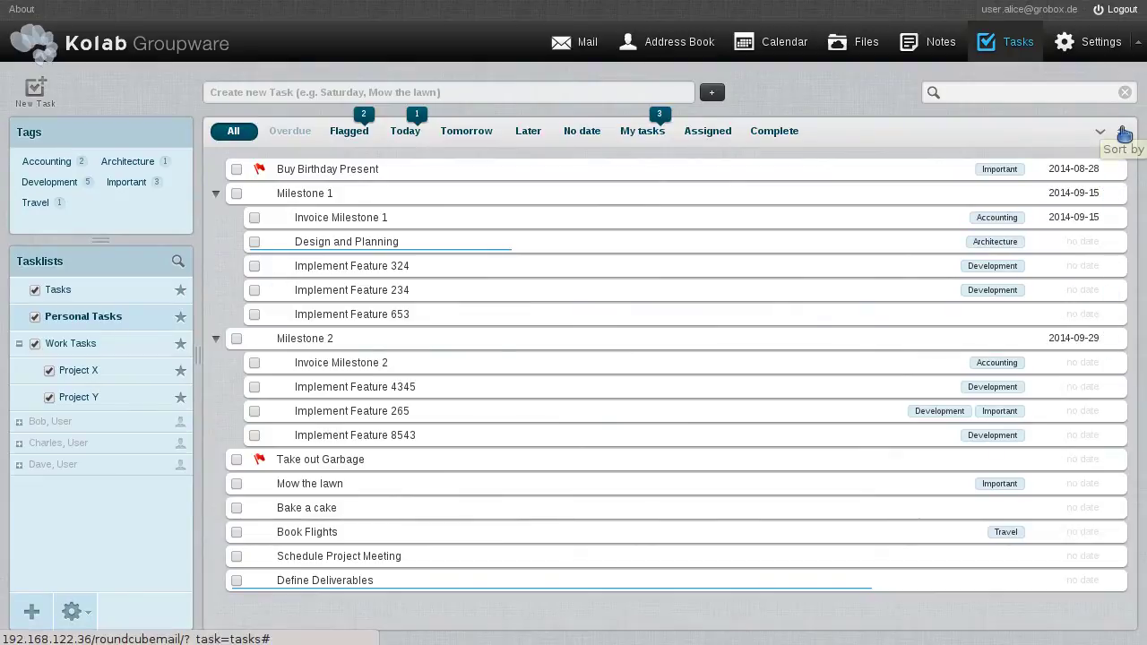
# Set the due date of "Take out Garbage" to 2014-08-29 and save it with a notification to the attendees.
pyautogui.click(1085, 462)
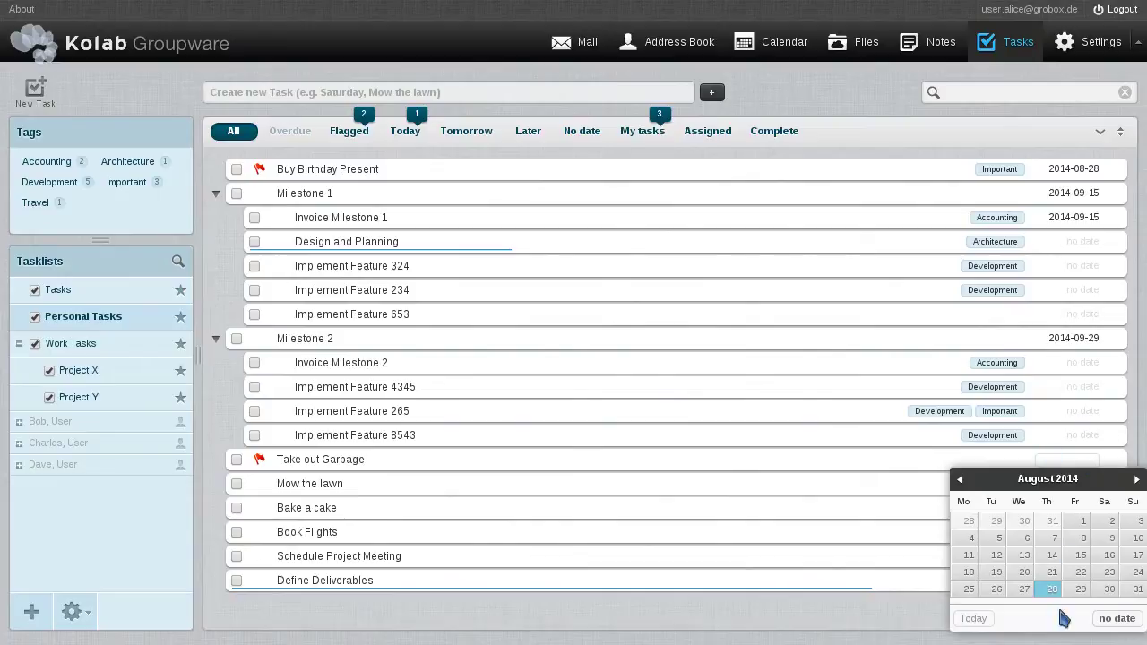
pyautogui.click(1081, 589)
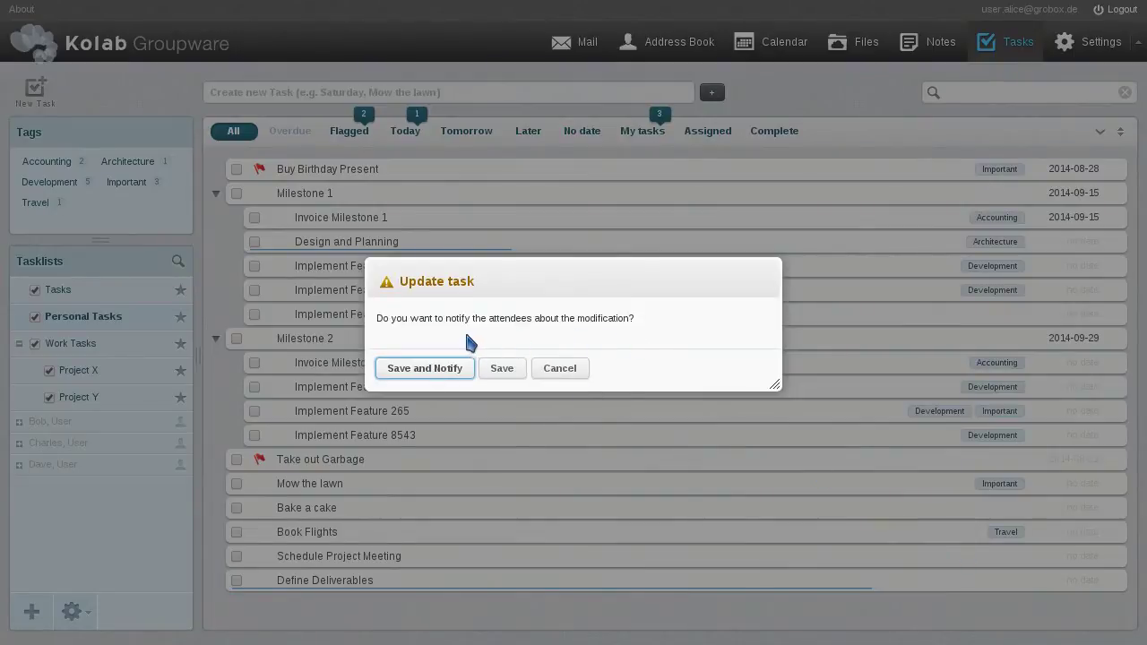
pyautogui.click(425, 369)
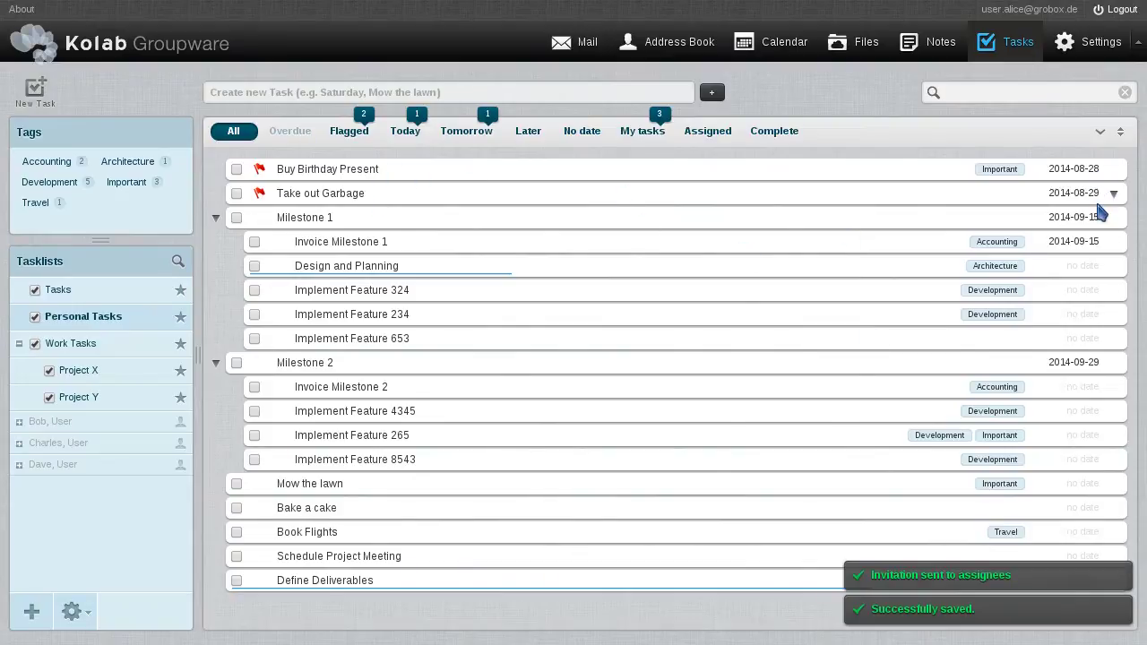
# Set the task list's sorting back to Auto.
pyautogui.click(1120, 132)
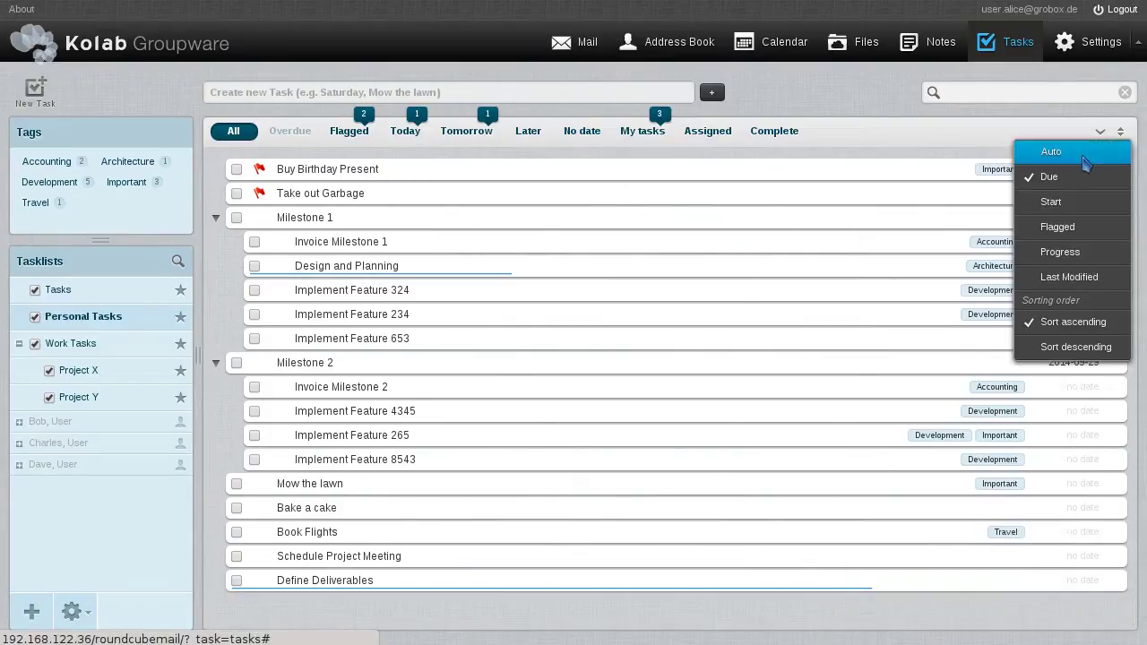
pyautogui.click(1082, 160)
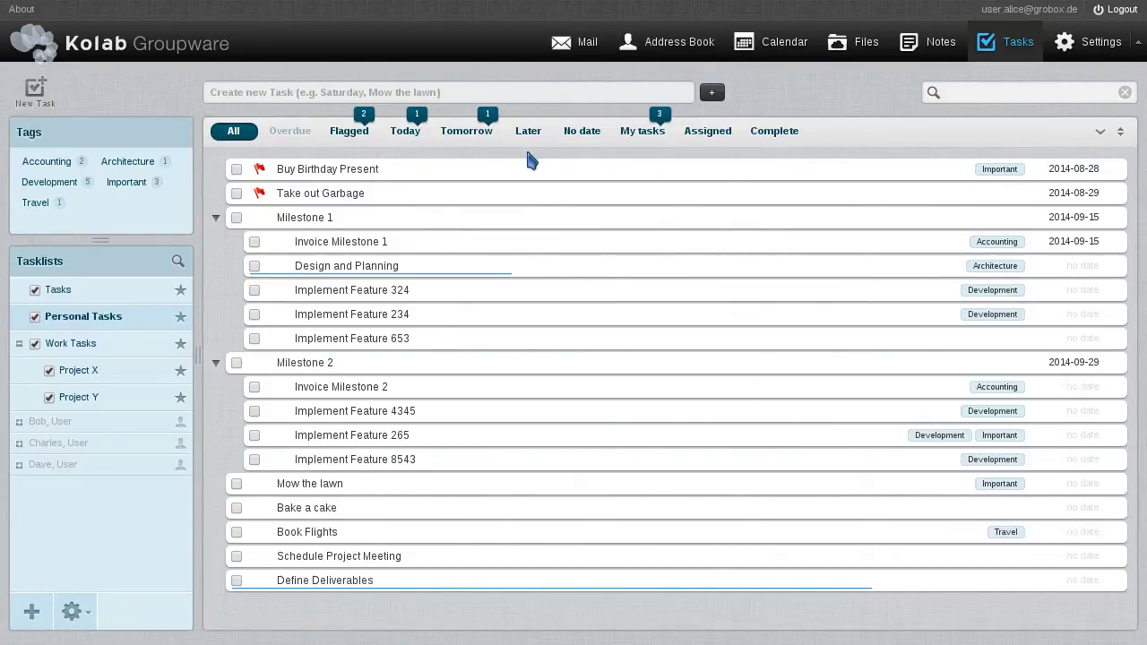
# Among my own tasks, flag "Mow the lawn" and toggle the flag of "Buy Birthday Present" off and on again.
pyautogui.click(640, 136)
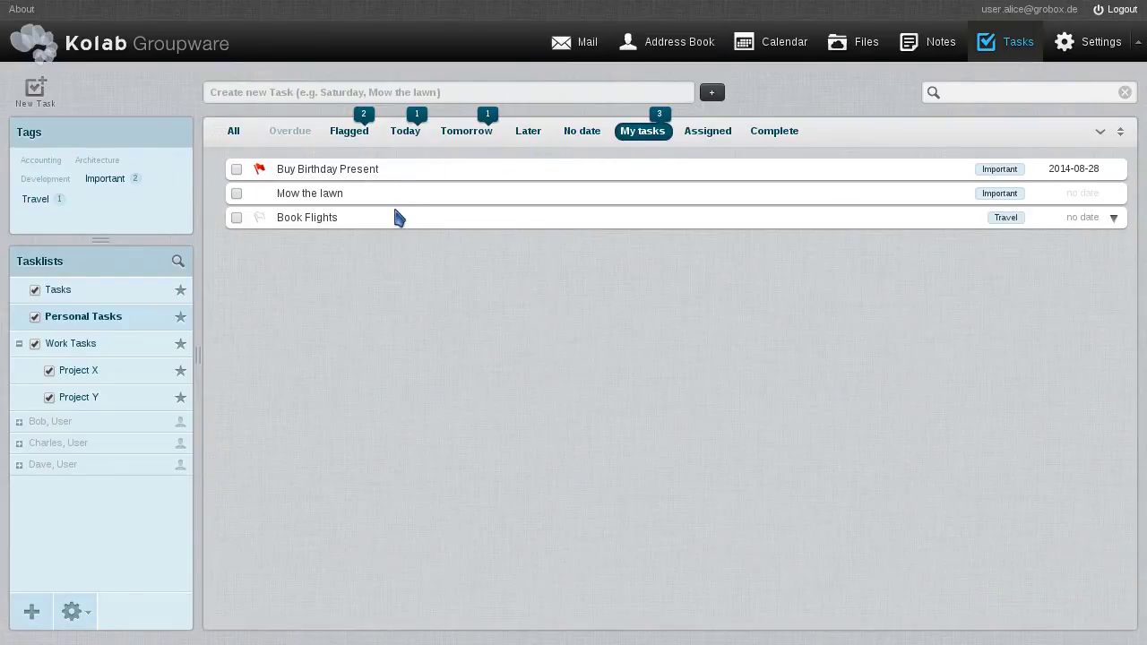
pyautogui.click(259, 193)
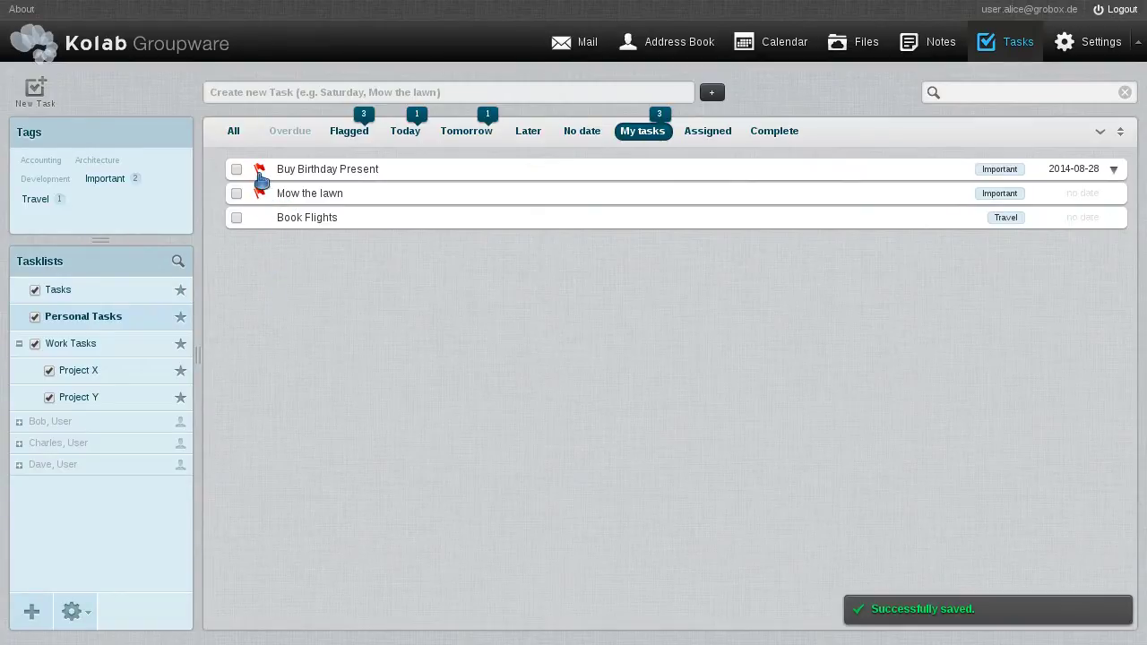
pyautogui.click(259, 170)
pyautogui.click(259, 171)
# View the tasks filtered by Tomorrow, Today and Flagged in turn and return to showing all tasks.
pyautogui.click(480, 139)
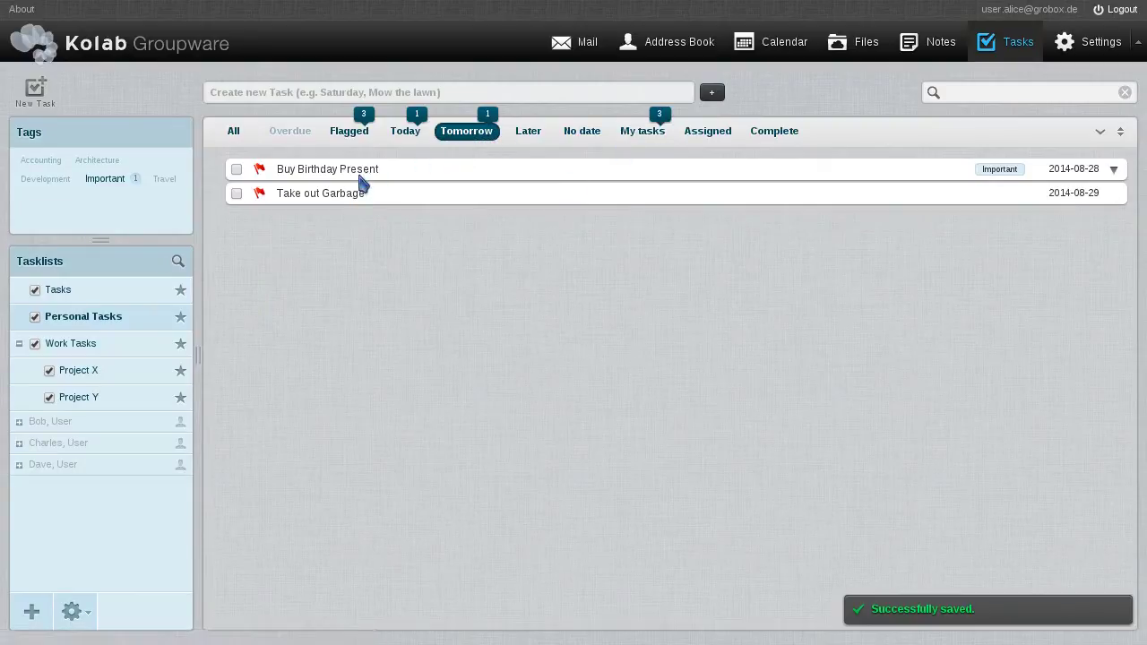
pyautogui.click(400, 144)
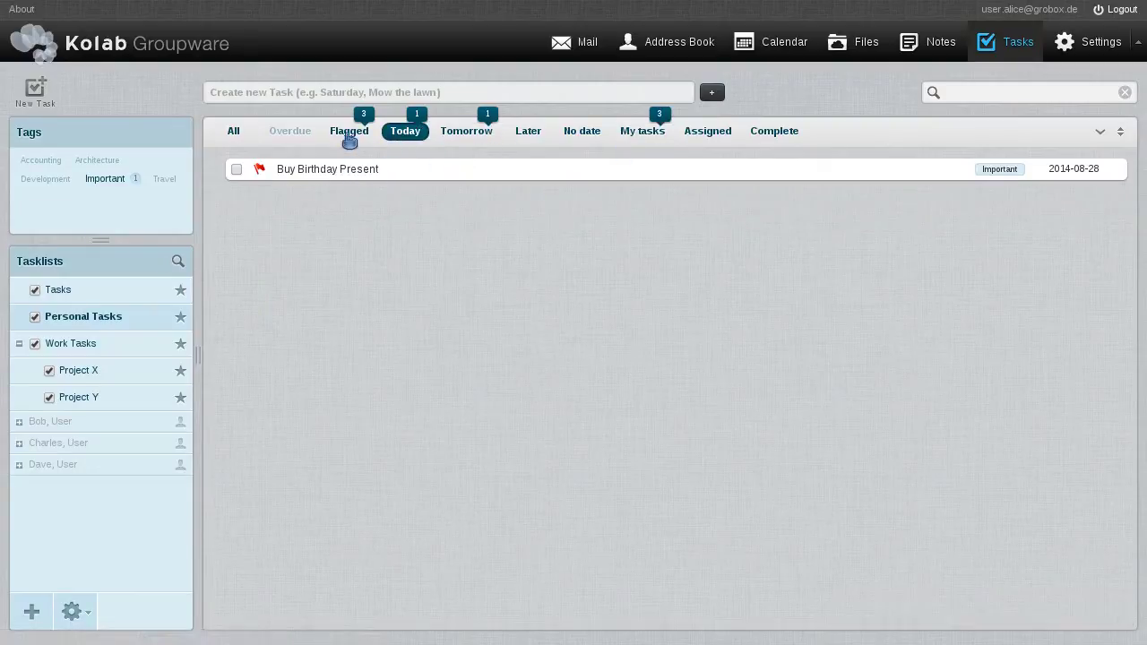
pyautogui.click(349, 139)
pyautogui.click(234, 131)
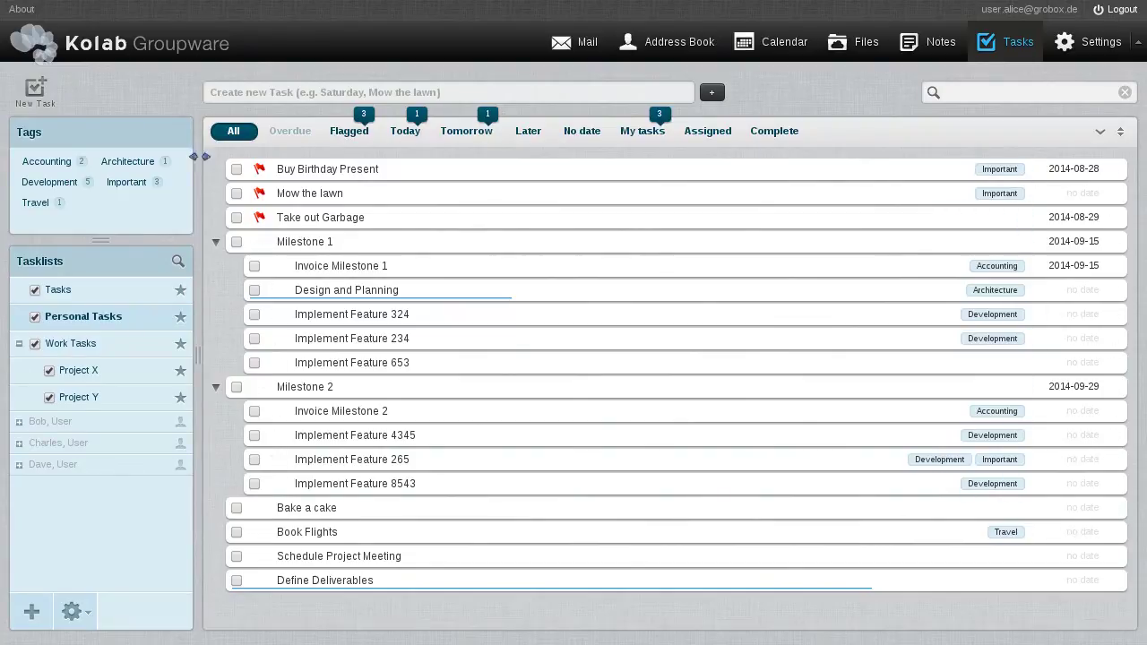
# Filter the tasks by the Important, Accounting and Development tags one at a time, clearing each filter again.
pyautogui.click(126, 182)
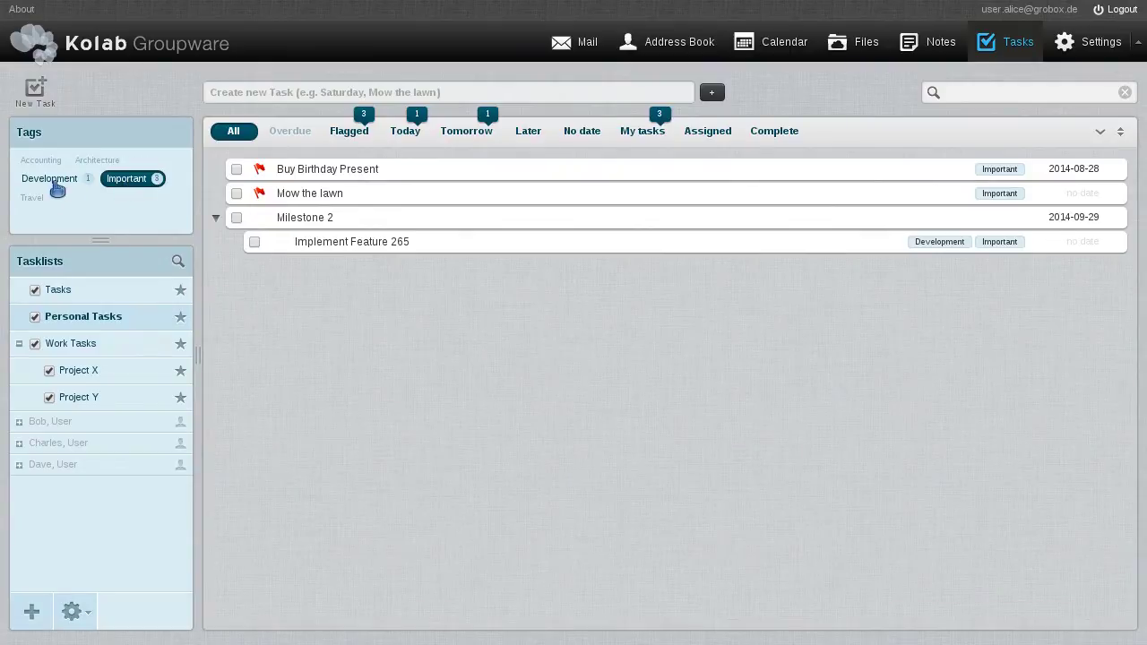
pyautogui.click(124, 190)
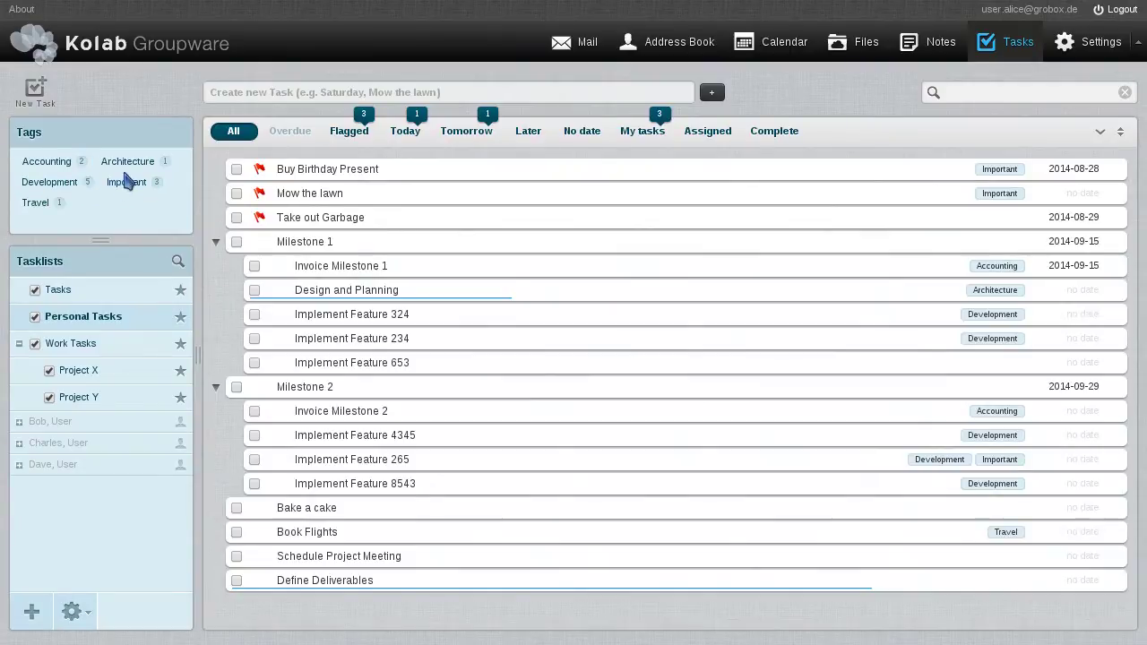
pyautogui.click(46, 162)
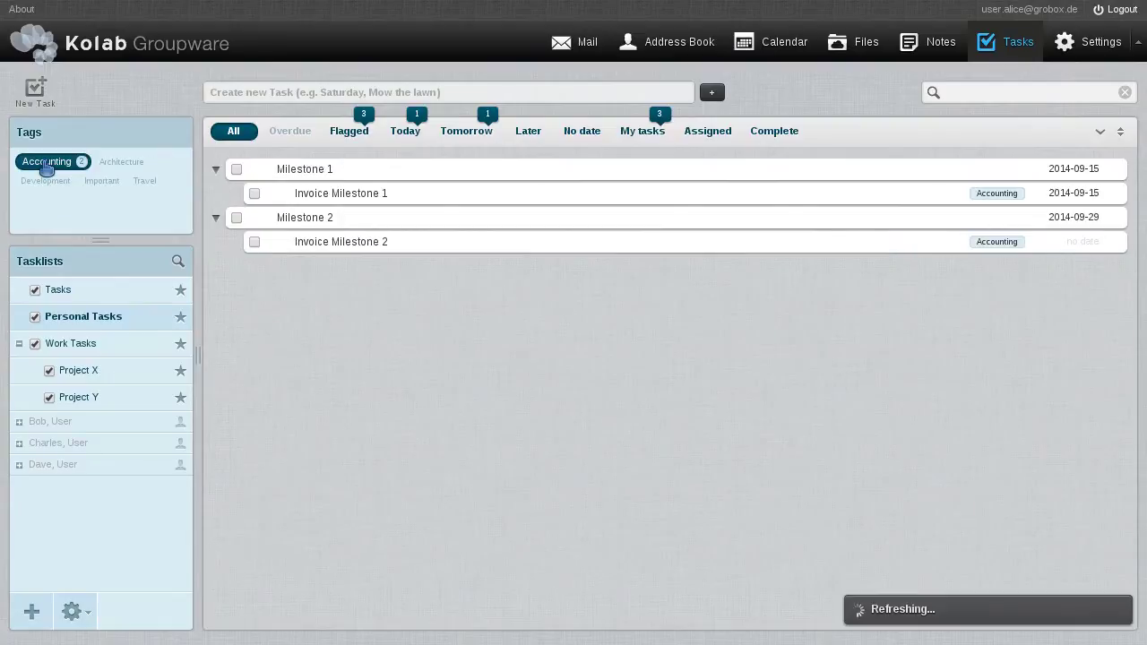
pyautogui.click(46, 162)
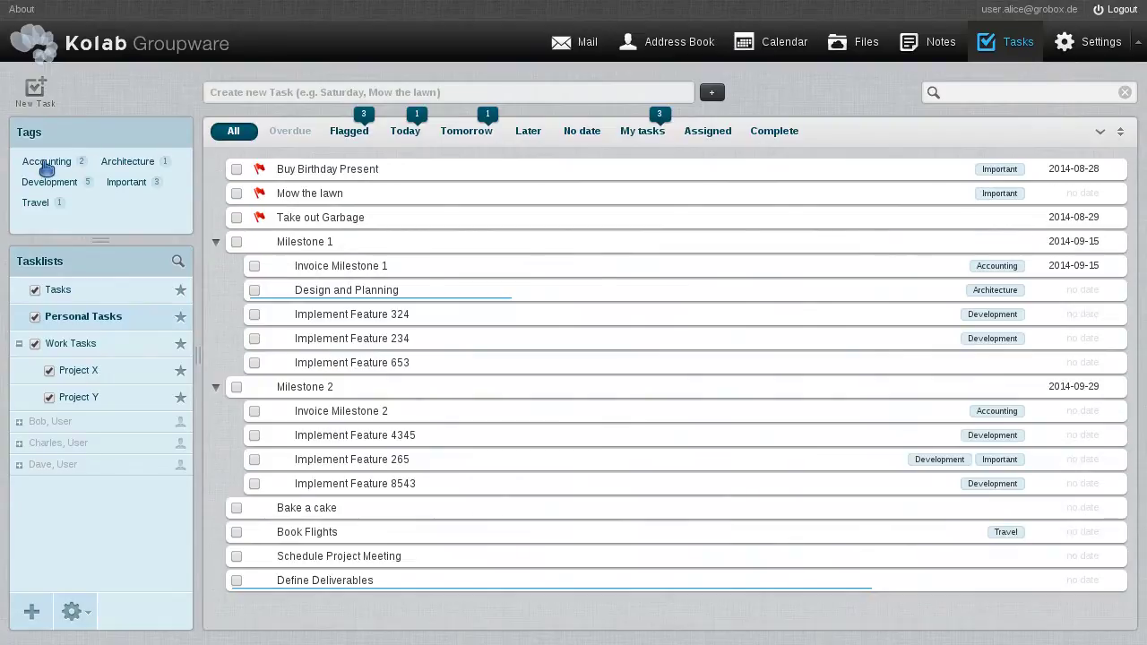
pyautogui.click(46, 184)
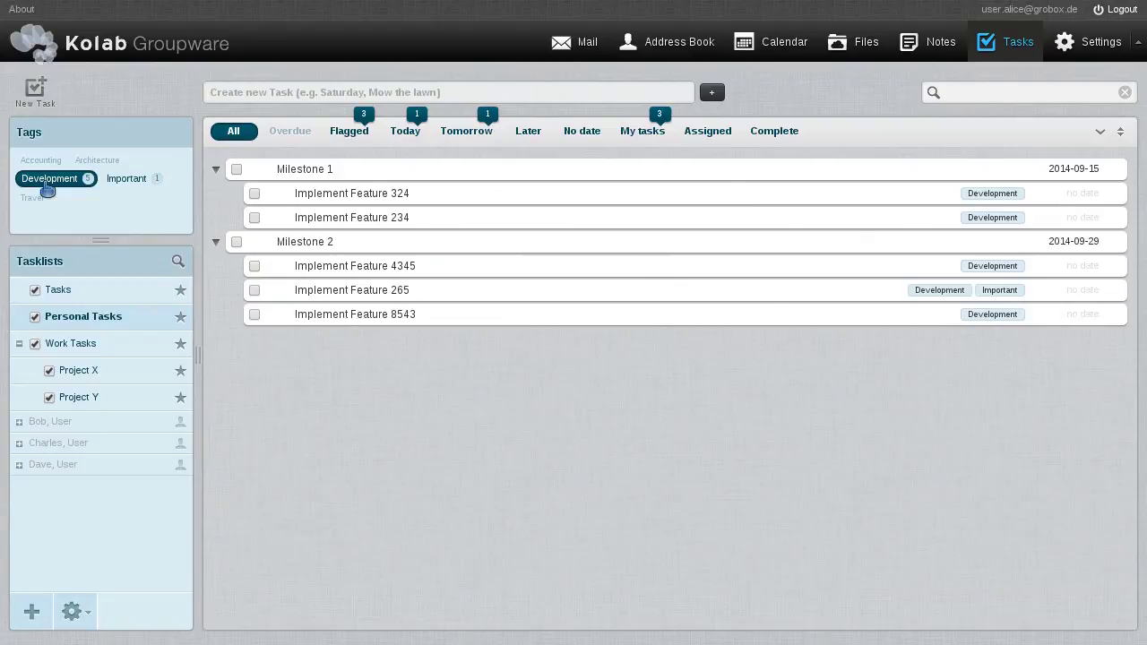
pyautogui.click(46, 183)
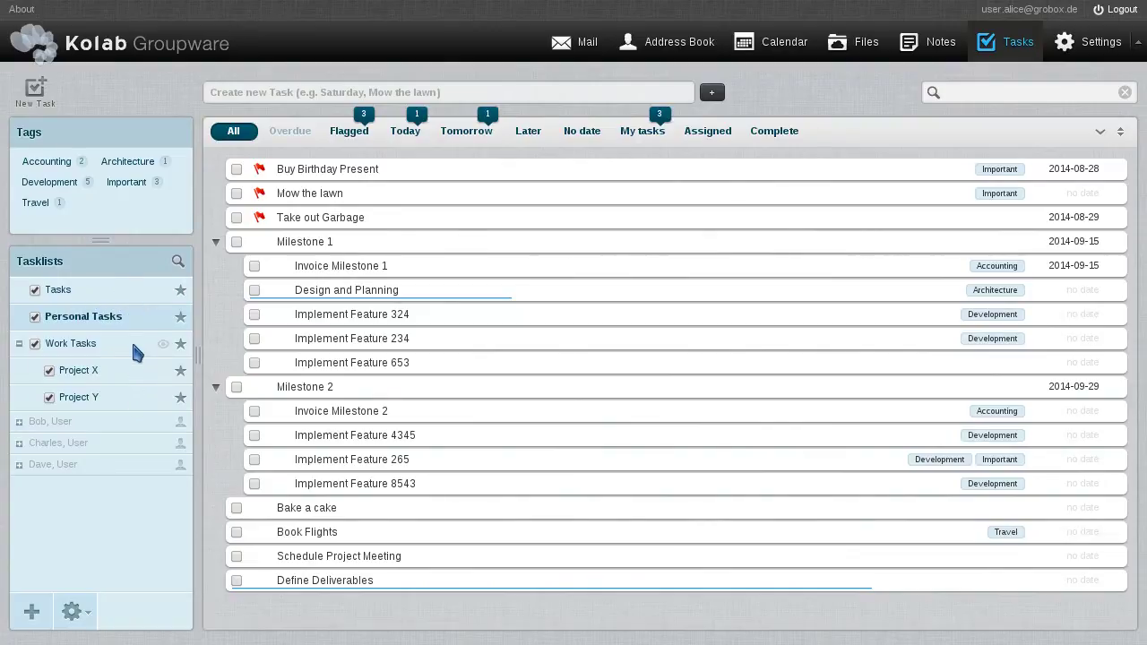
# Show only the Personal Tasks list, filter it by the Important tag and clear that tag filter.
pyautogui.click(164, 319)
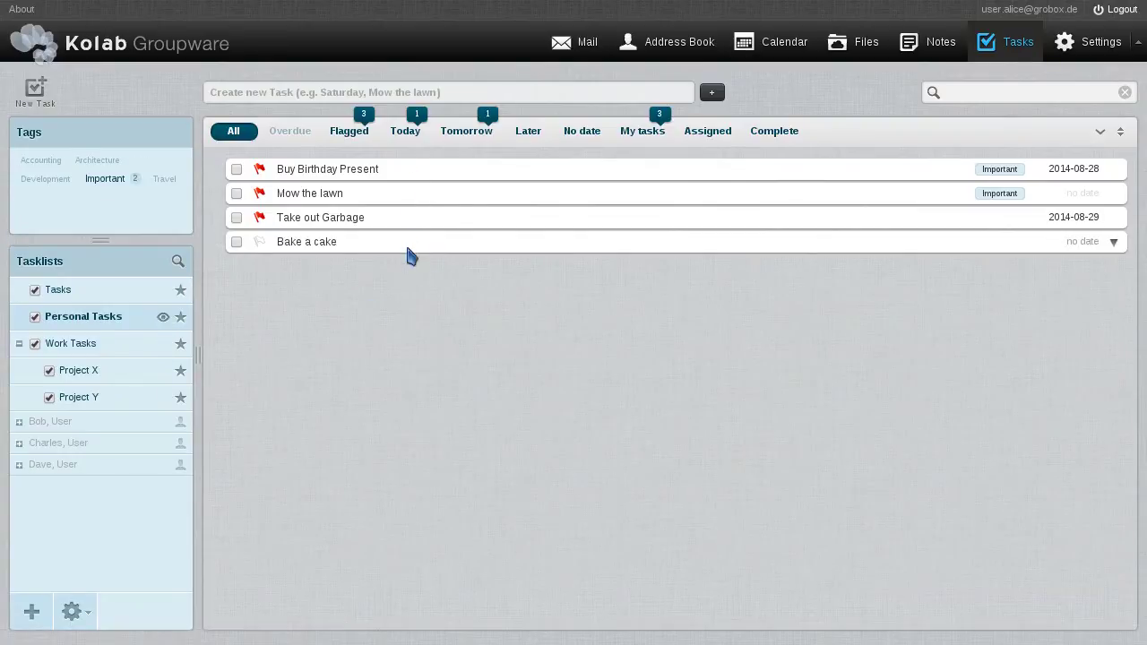
pyautogui.click(113, 182)
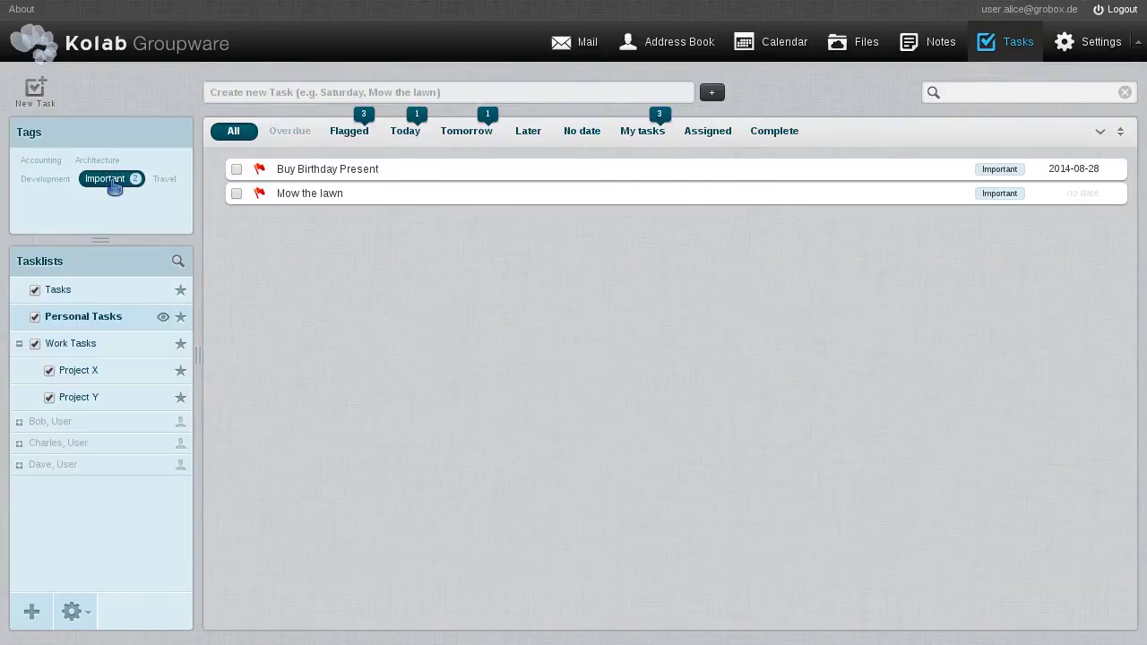
pyautogui.click(114, 185)
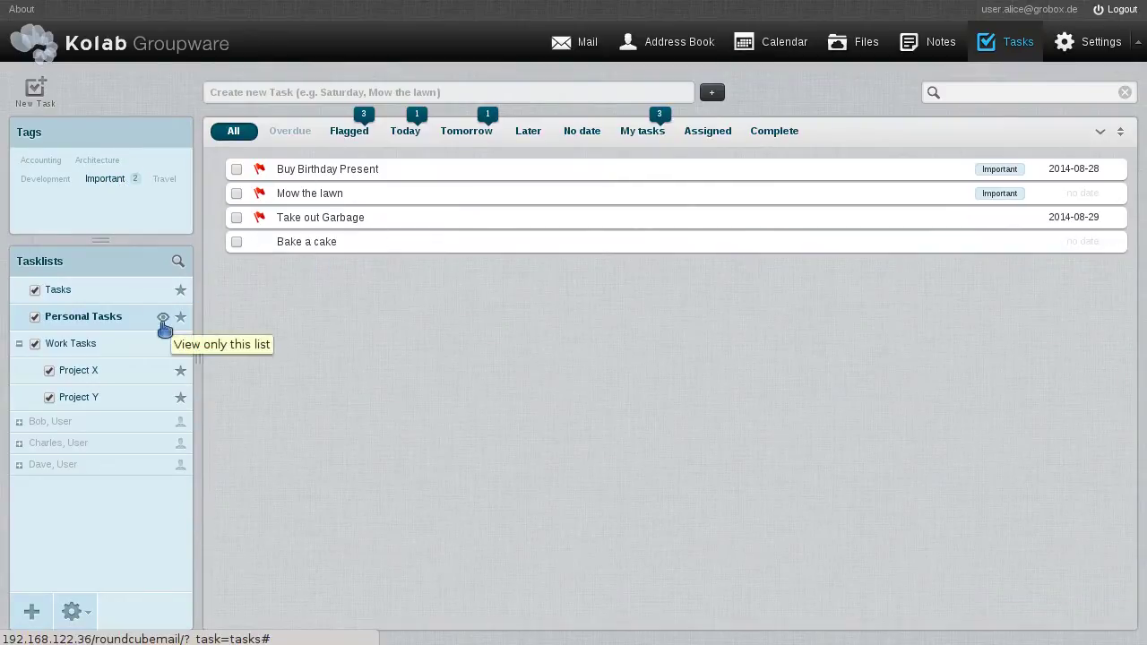
# Switch the single-list view between Work Tasks and Personal Tasks, ending with only Project X shown.
pyautogui.click(163, 347)
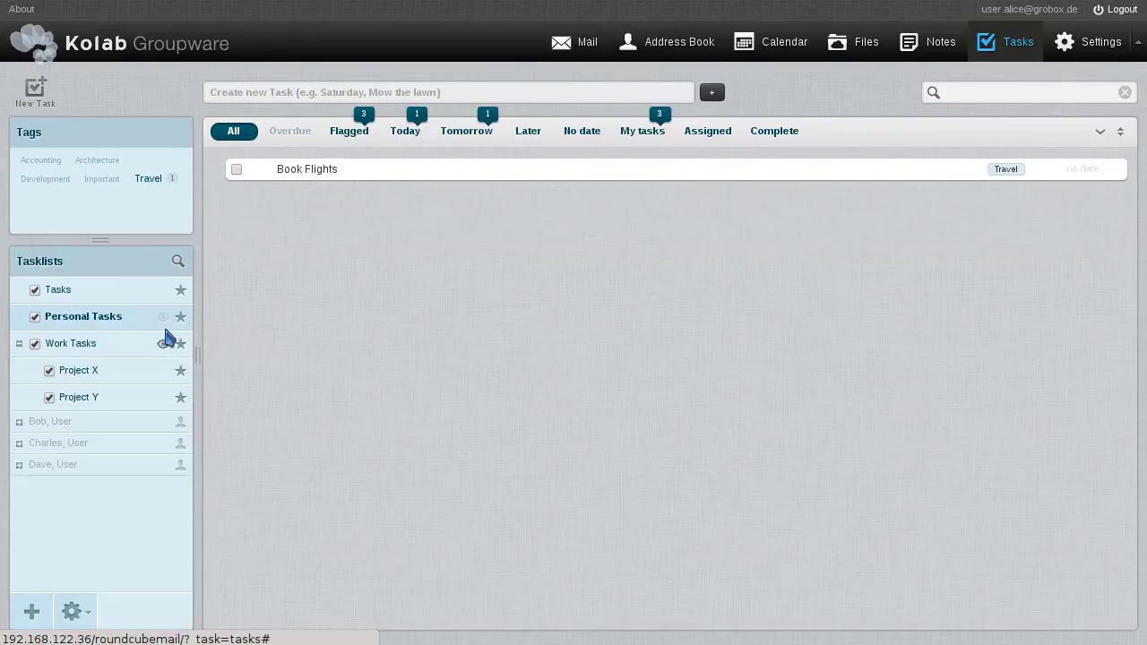
pyautogui.click(163, 318)
pyautogui.click(165, 345)
pyautogui.click(165, 370)
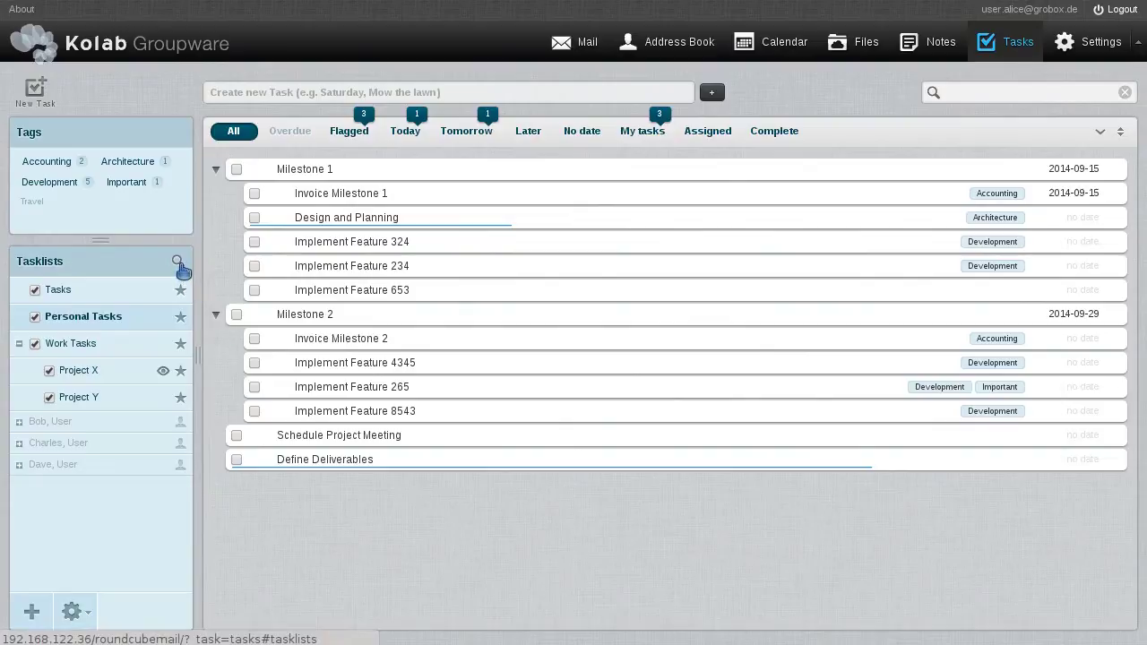
# Search the task lists for "Proje".
pyautogui.click(177, 260)
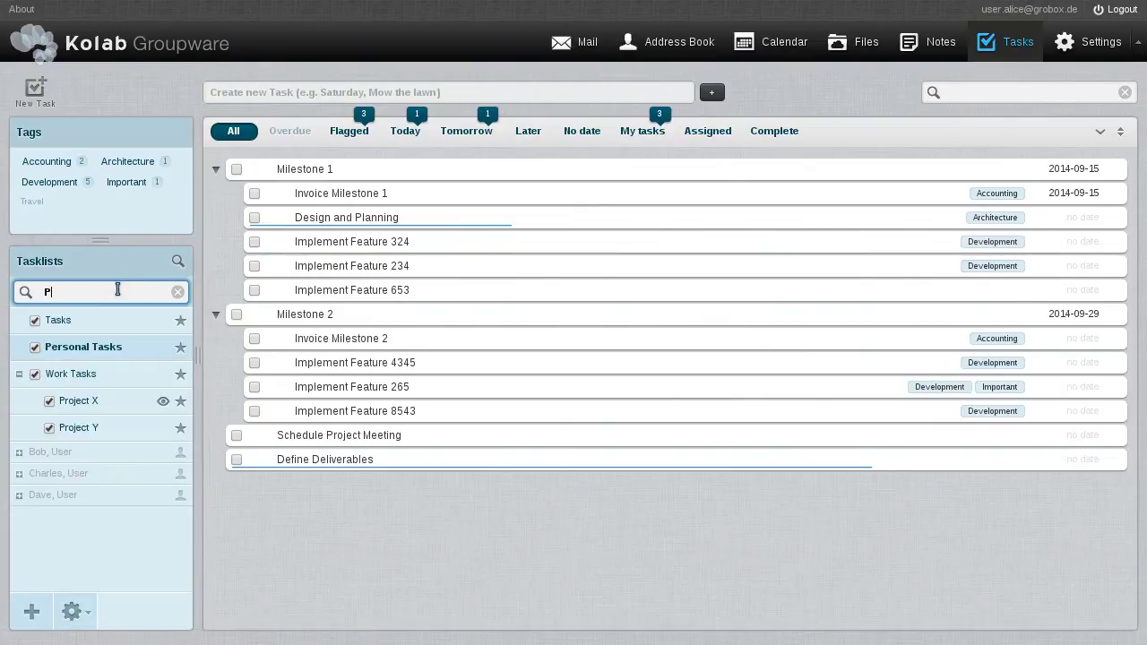
pyautogui.write('Proje')
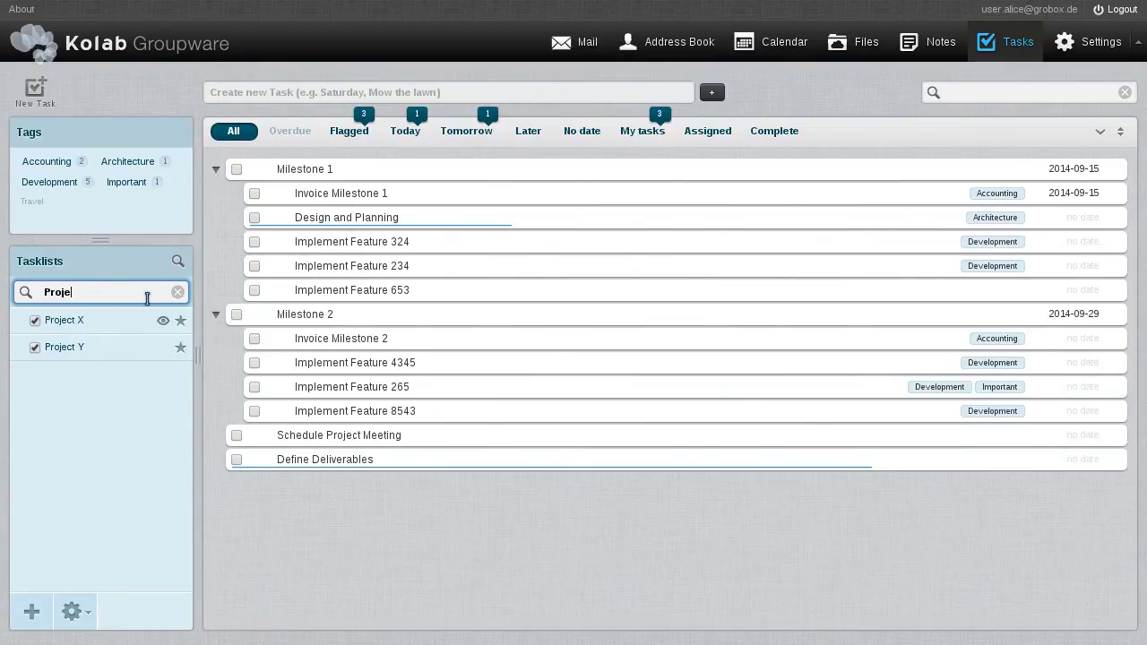
# Search the task lists for the first listed colleague's name and expand that colleague's available task lists.
pyautogui.press('BackSpace')
pyautogui.press('BackSpace')
pyautogui.press('BackSpace')
pyautogui.press('BackSpace')
pyautogui.press('BackSpace')
pyautogui.write('B')
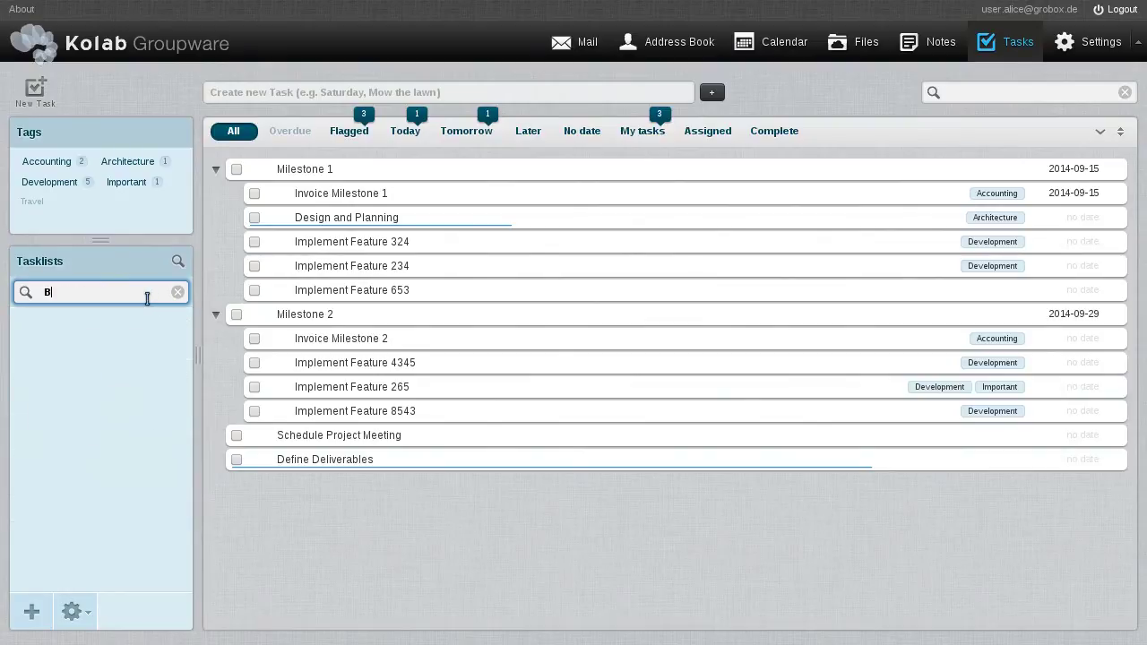
pyautogui.write('ob')
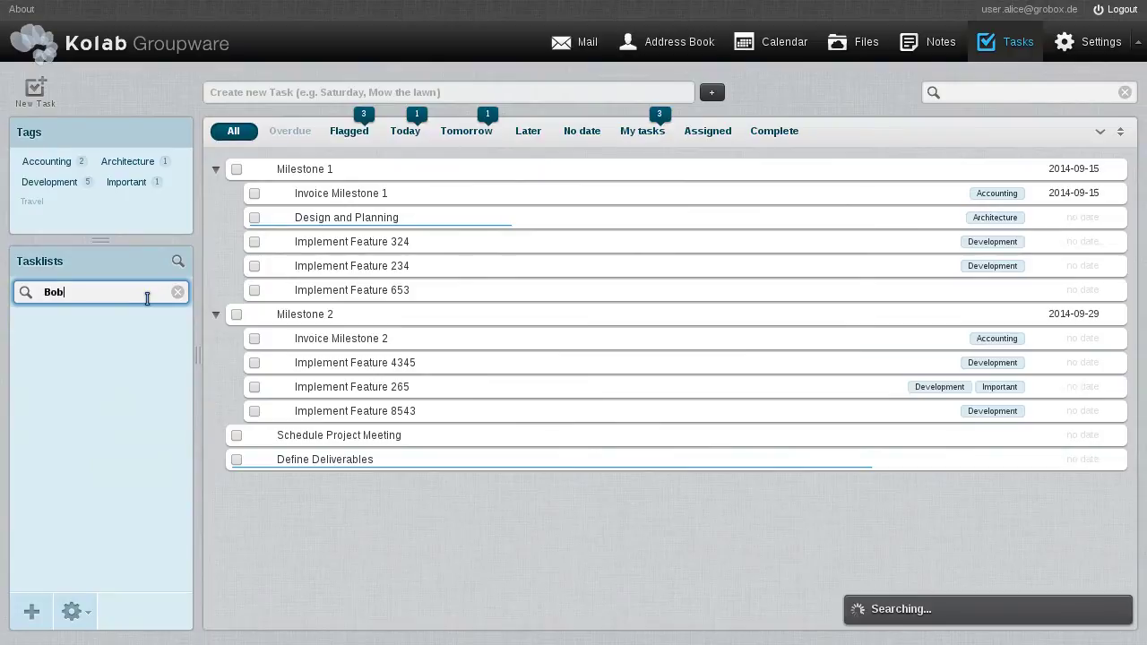
pyautogui.click(18, 348)
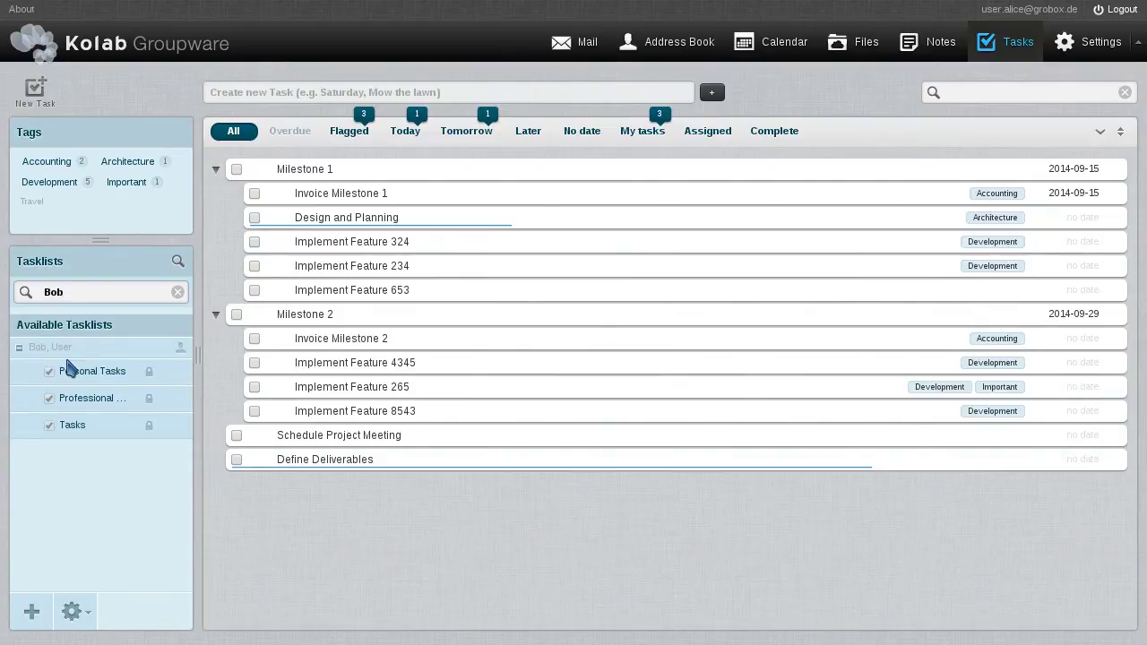
# Collapse the found lists, clear the task list search, and expand and collapse the last listed colleague's task lists.
pyautogui.click(19, 349)
pyautogui.click(180, 296)
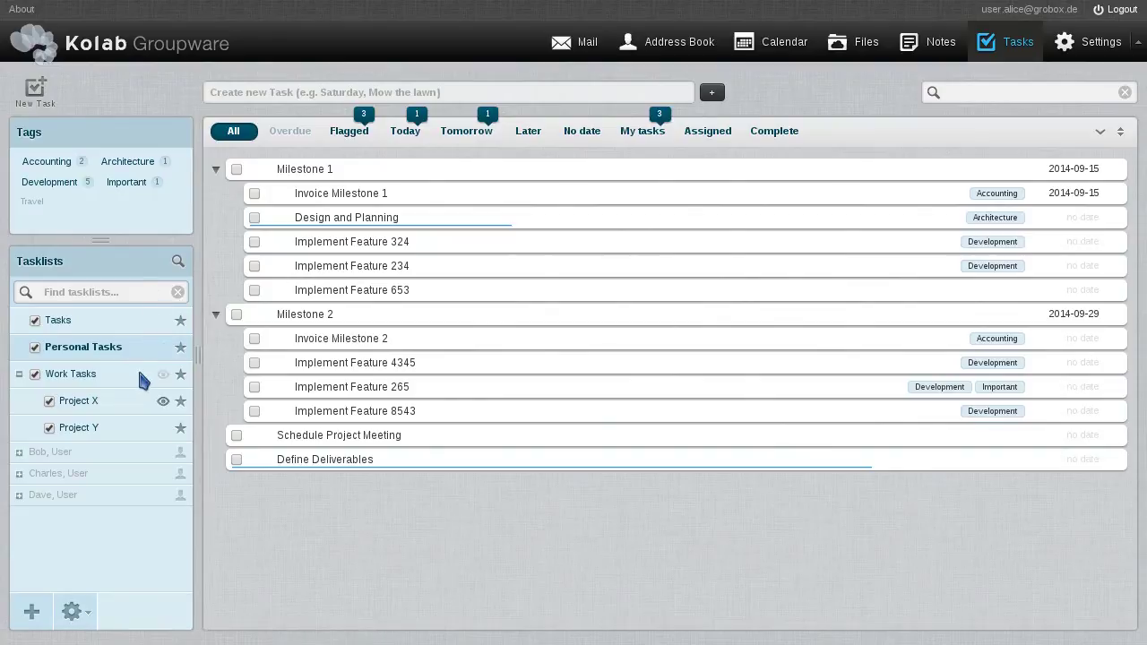
pyautogui.click(19, 495)
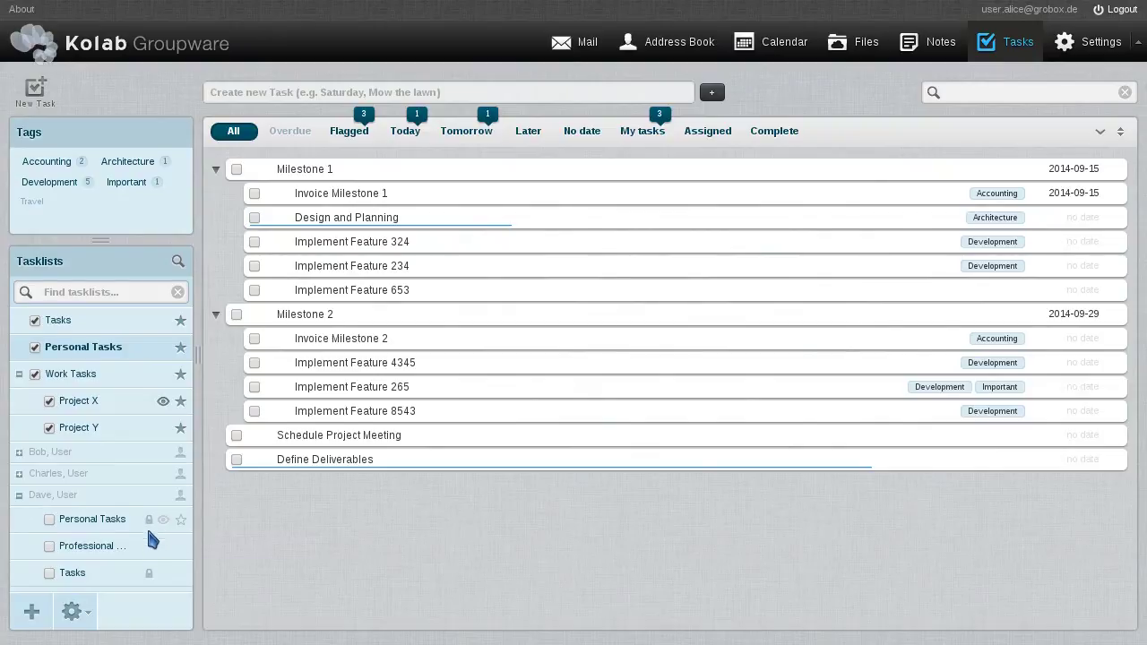
pyautogui.click(20, 495)
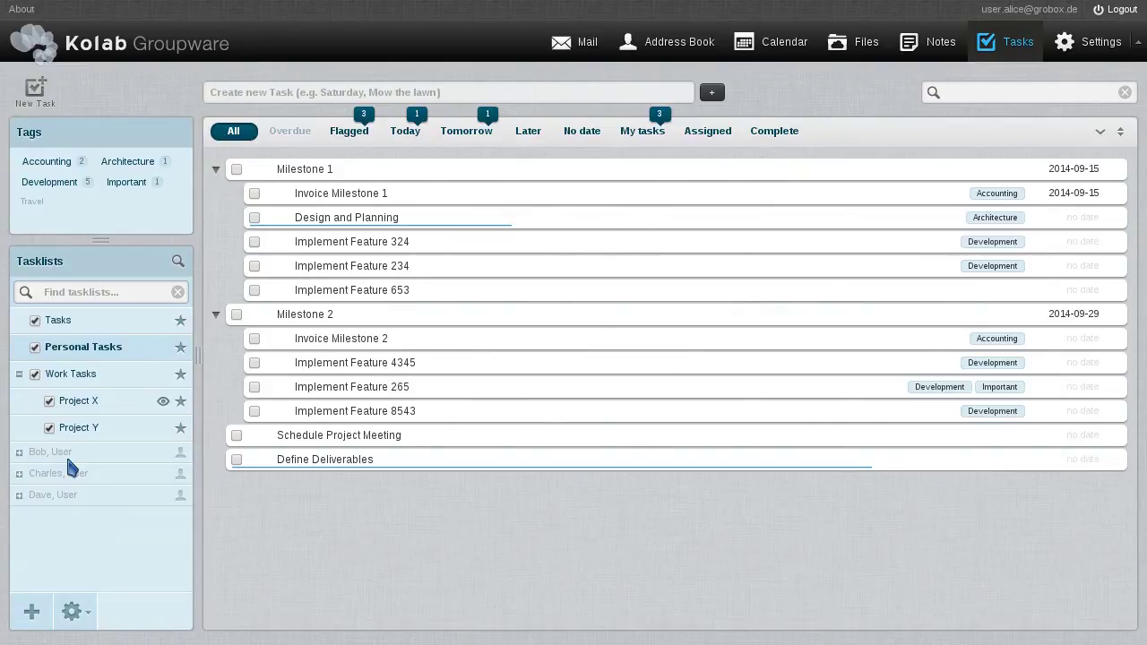
# Open the task Implement Feature 324 for editing and set its due date to 2014-09-09.
pyautogui.click(414, 256)
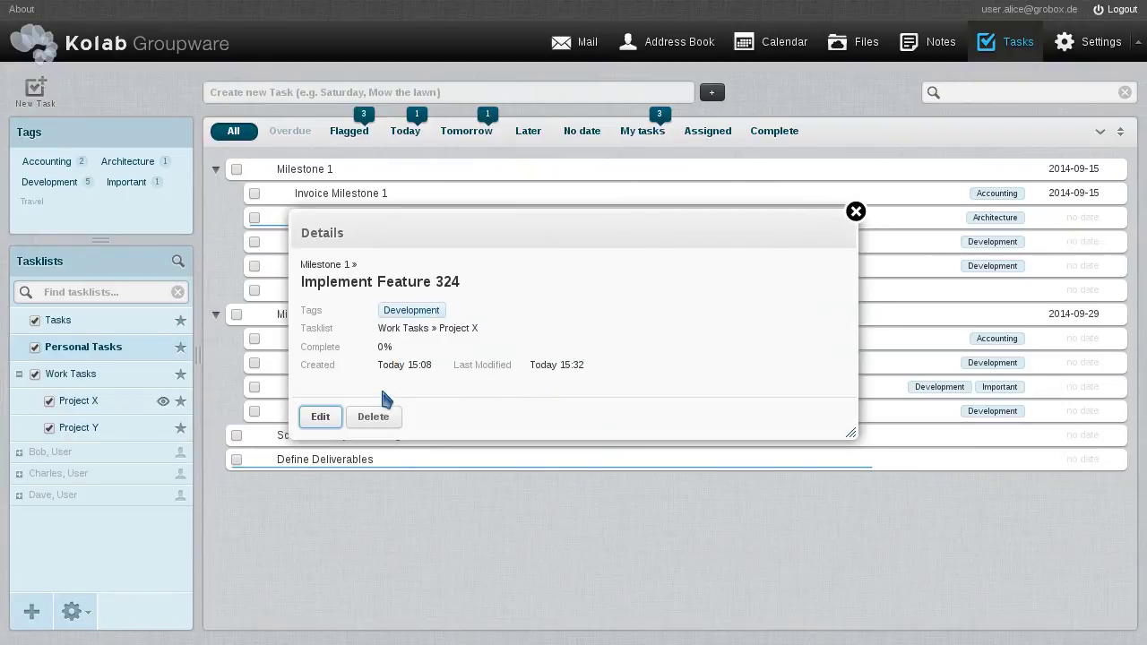
pyautogui.click(320, 416)
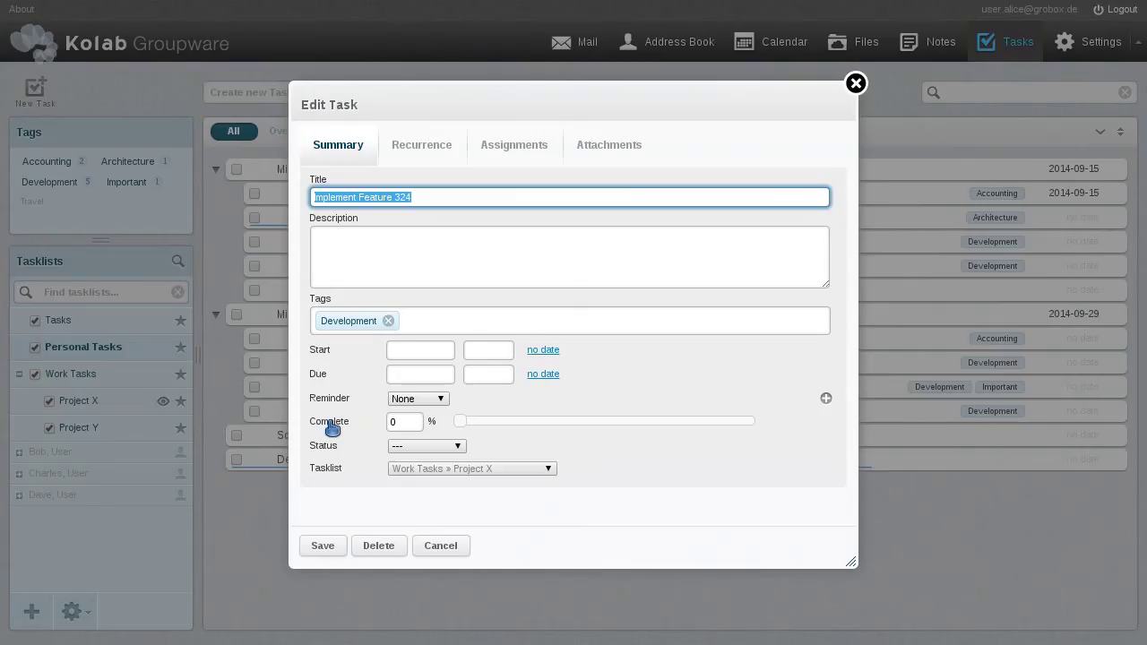
pyautogui.click(410, 377)
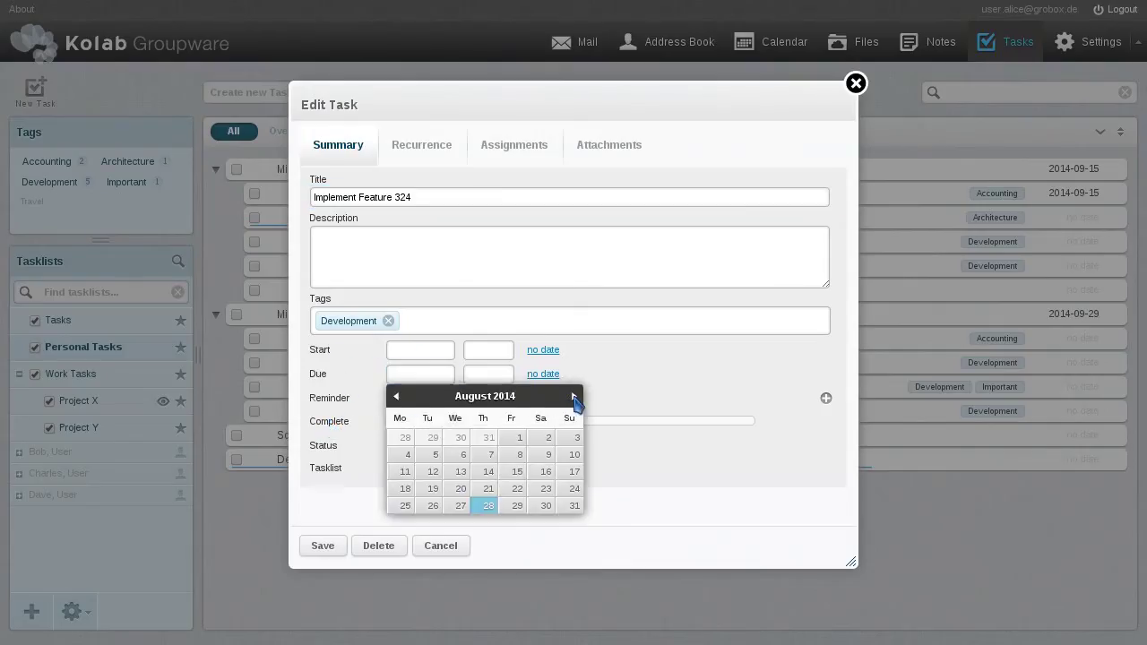
pyautogui.click(573, 397)
pyautogui.click(432, 456)
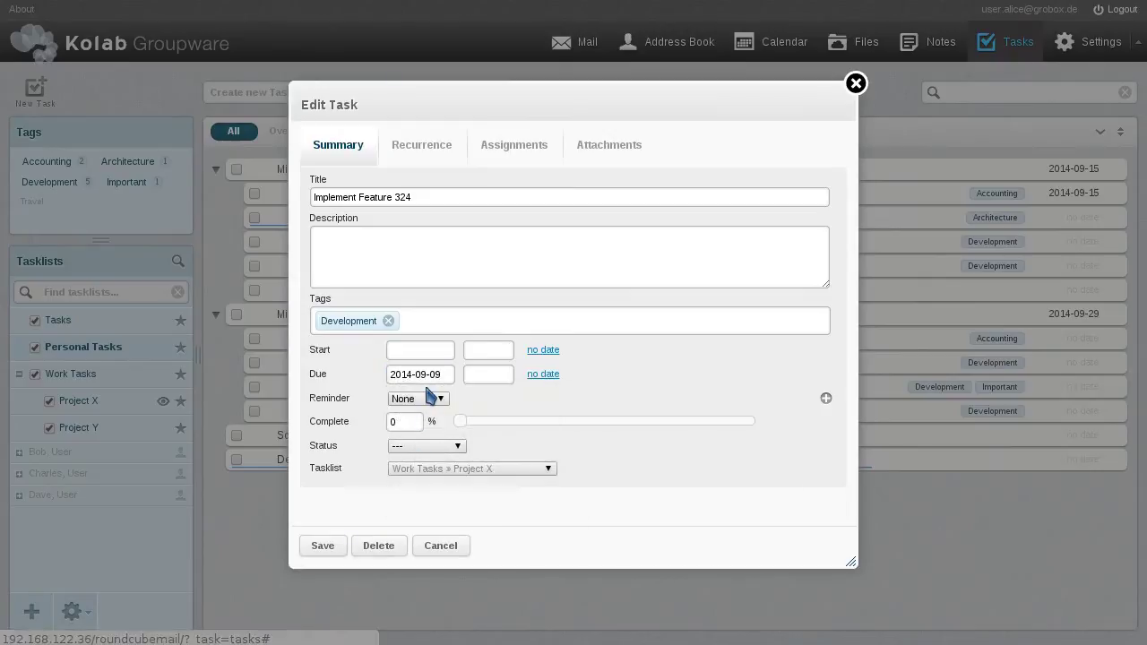
# Set the task's completion to 11% and view the available status options without choosing one.
pyautogui.moveTo(459, 421); pyautogui.dragTo(492, 423)
pyautogui.click(457, 446)
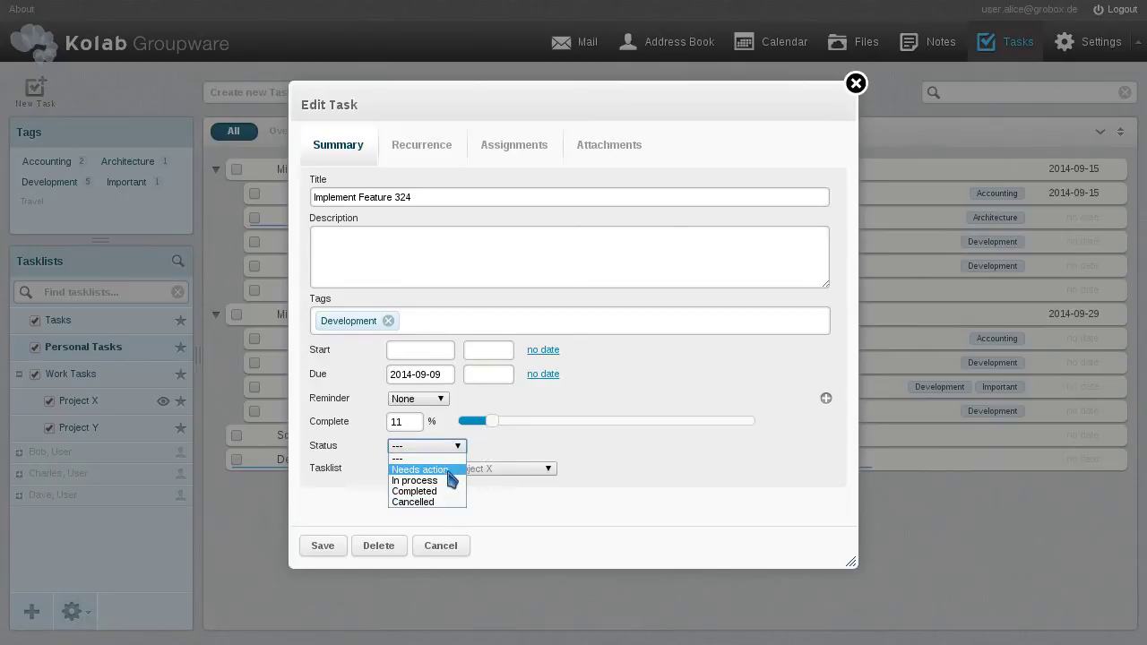
pyautogui.click(466, 445)
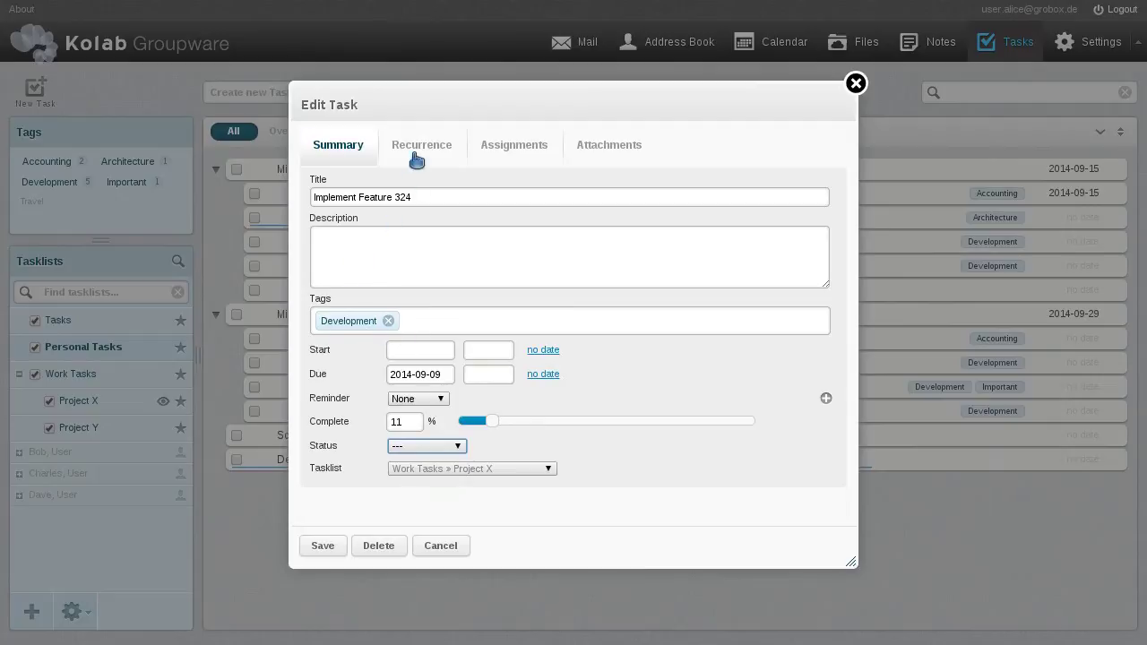
# Assign Implement Feature 324 to the first listed colleague and save the task.
pyautogui.click(542, 151)
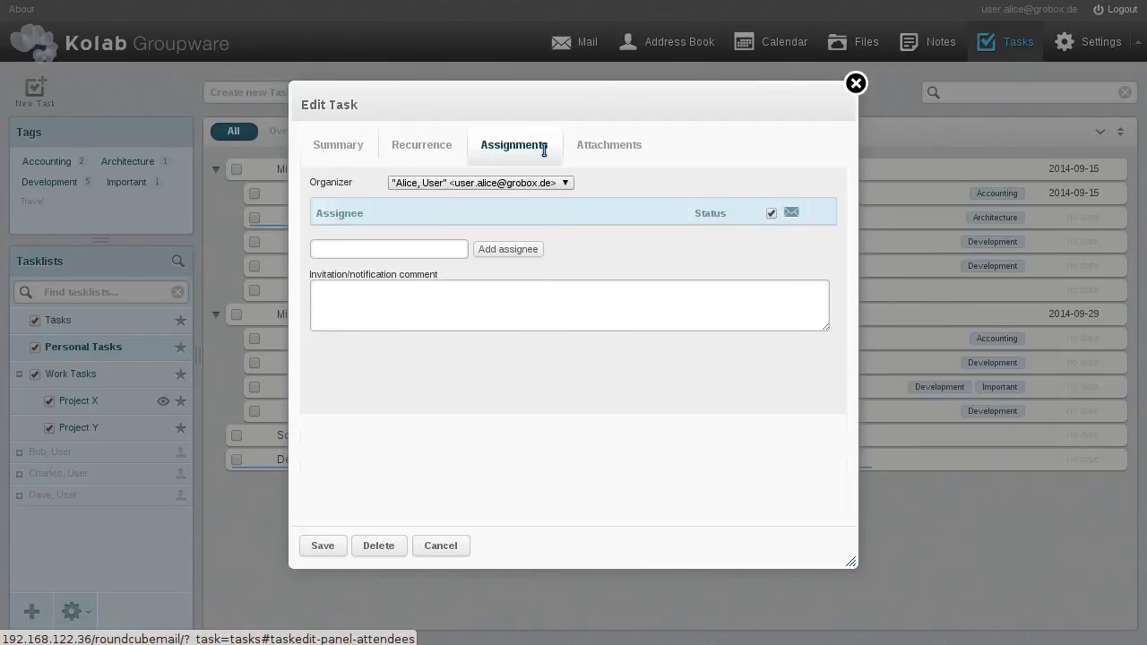
pyautogui.click(440, 189)
pyautogui.click(422, 190)
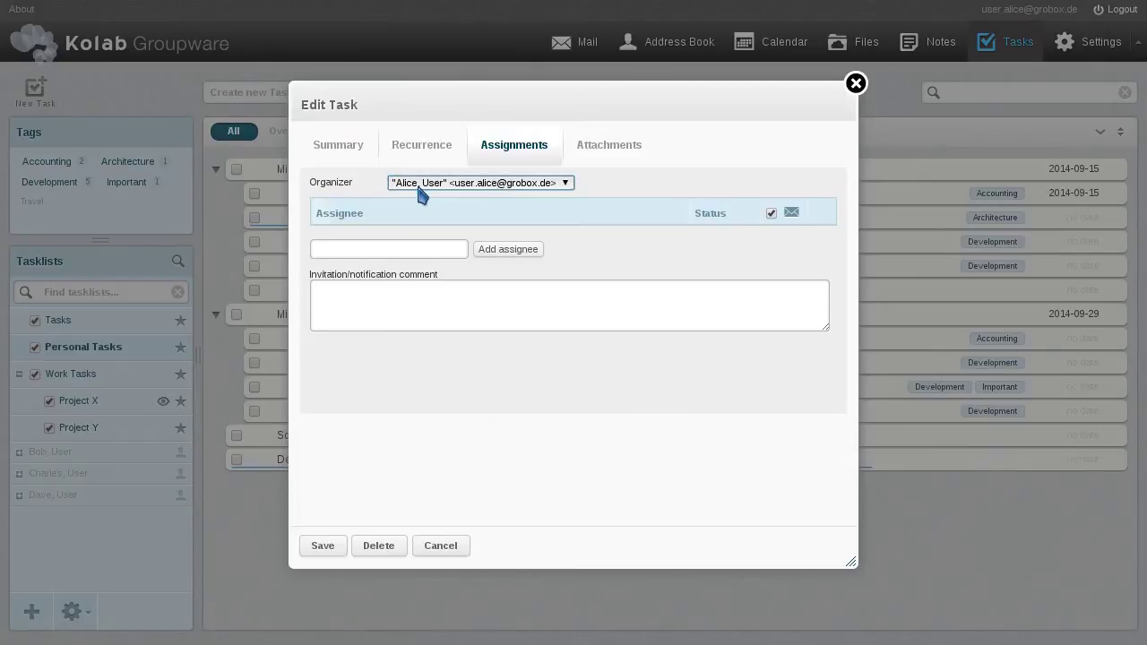
pyautogui.click(346, 249)
pyautogui.write('bob')
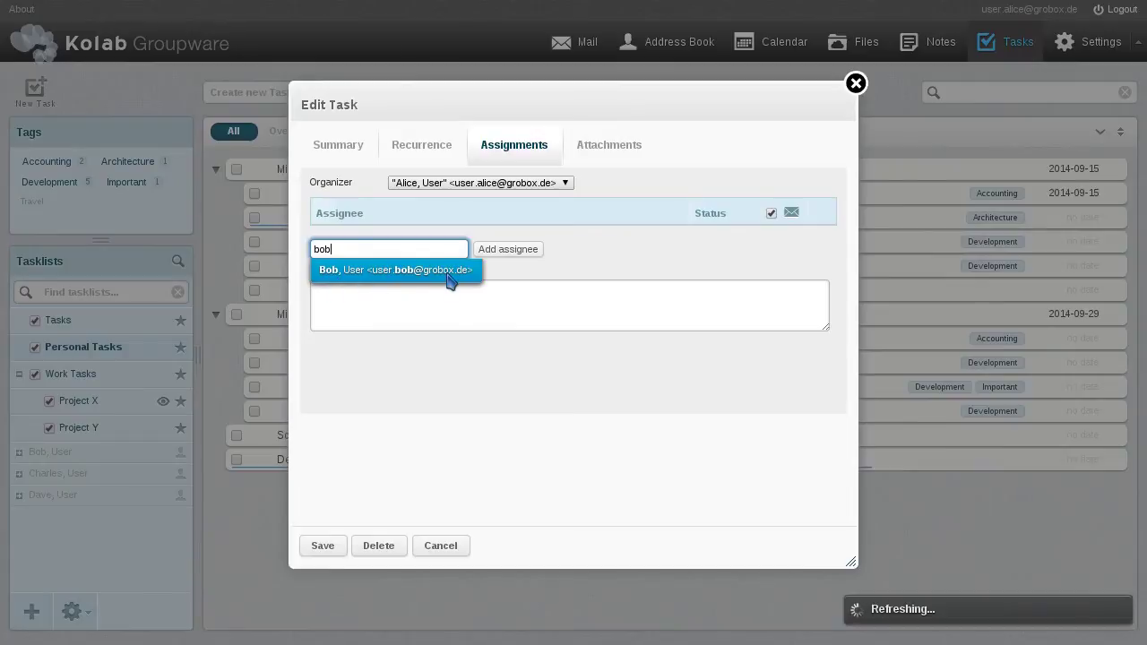
pyautogui.click(450, 279)
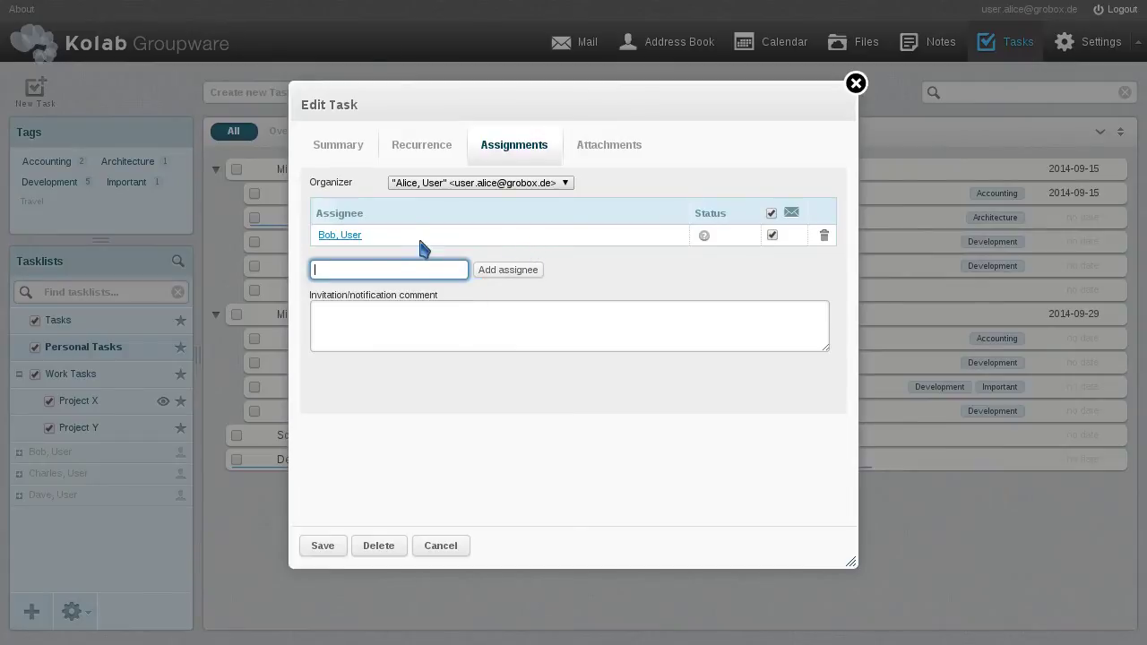
pyautogui.click(326, 550)
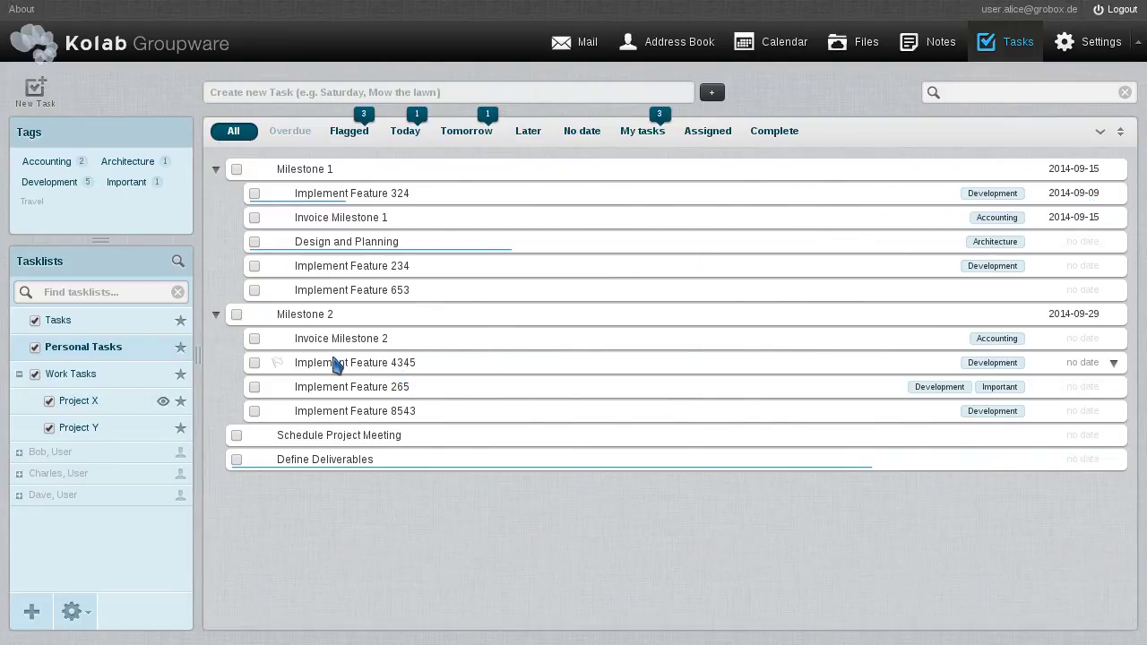
# Move Implement Feature 4345 and Schedule Project Meeting under Milestone 1, and flag Schedule Project Meeting.
pyautogui.moveTo(335, 363); pyautogui.dragTo(411, 175)
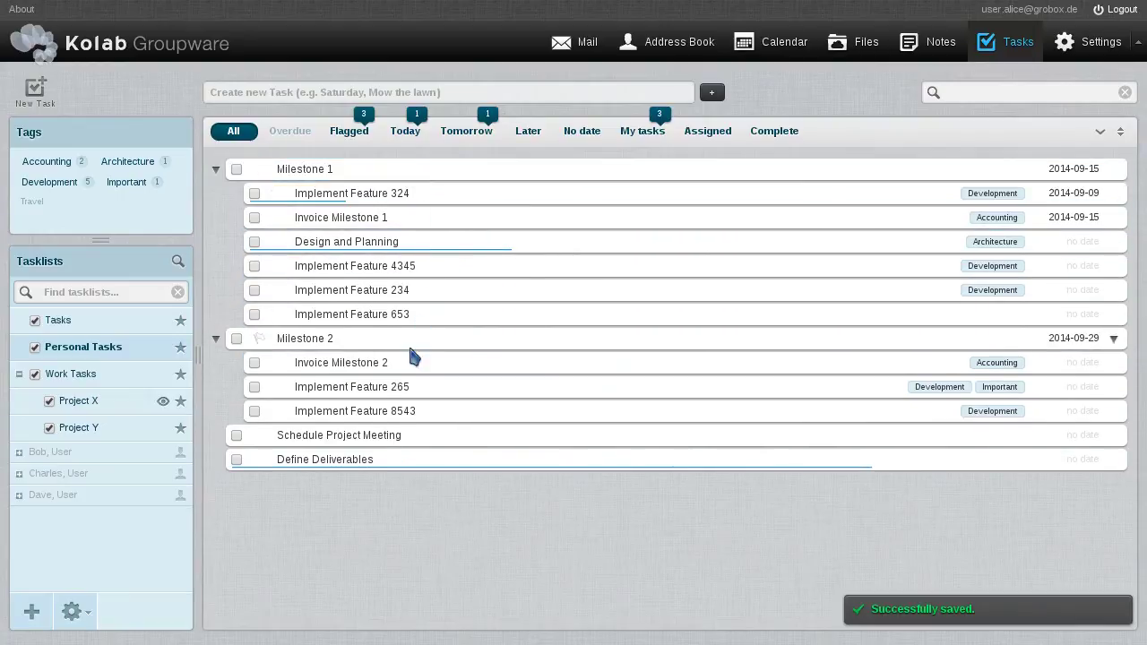
pyautogui.moveTo(372, 446); pyautogui.dragTo(405, 179)
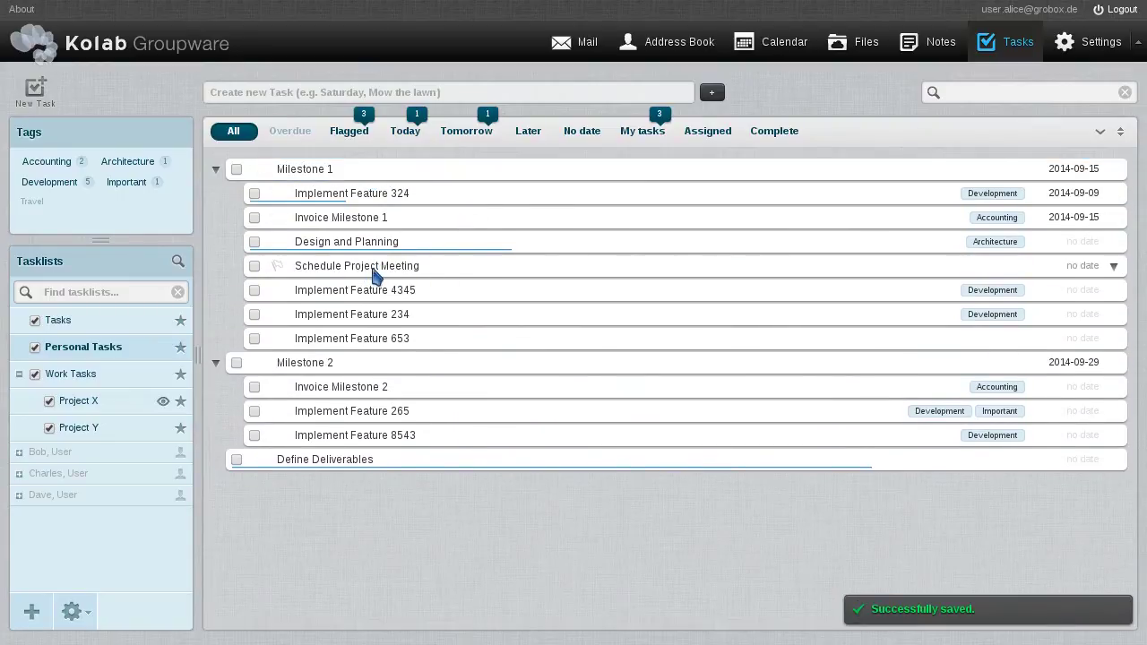
pyautogui.click(277, 266)
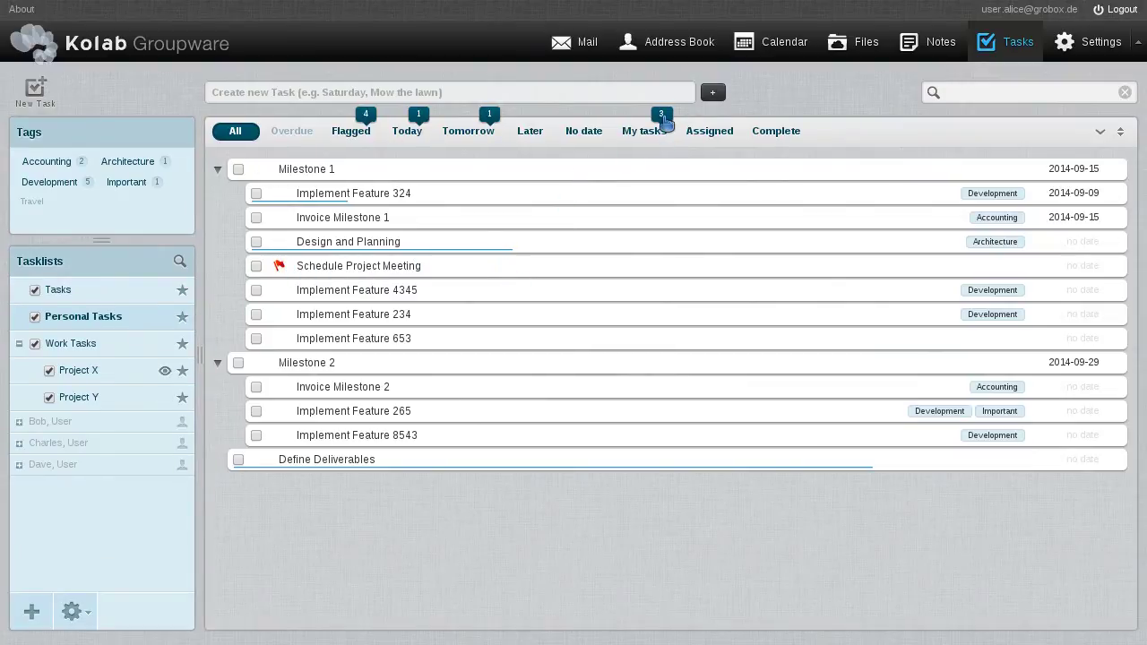
# Show only assigned tasks and check the assignees of Implement Feature 324, Invoice Milestone 2 and Take out Garbage.
pyautogui.click(716, 141)
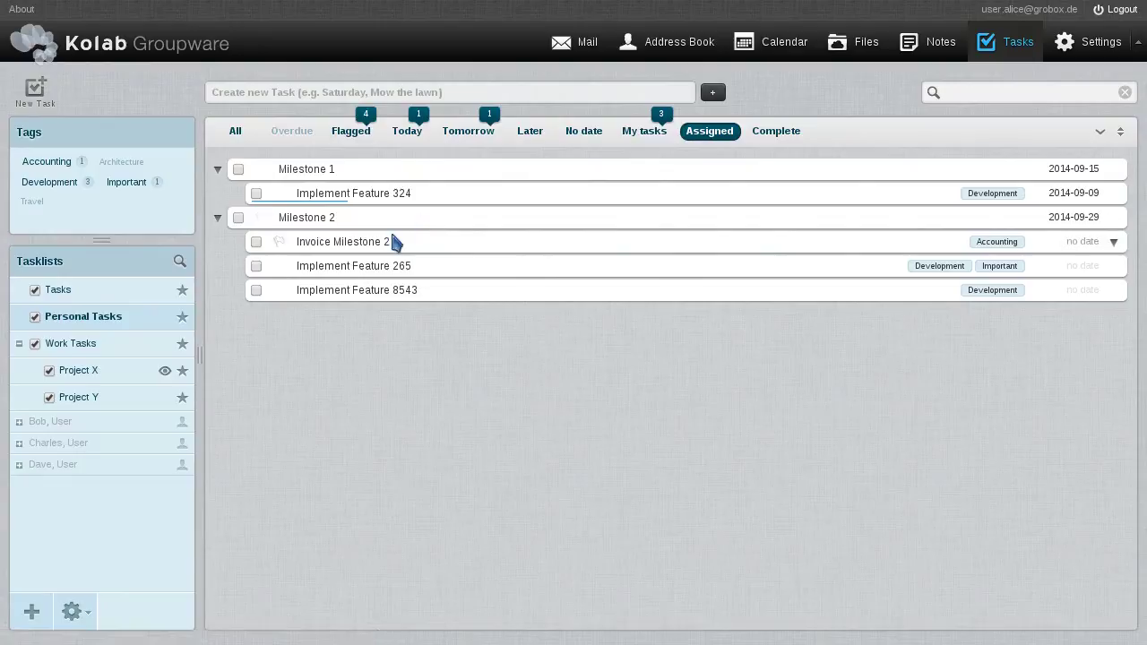
pyautogui.click(369, 199)
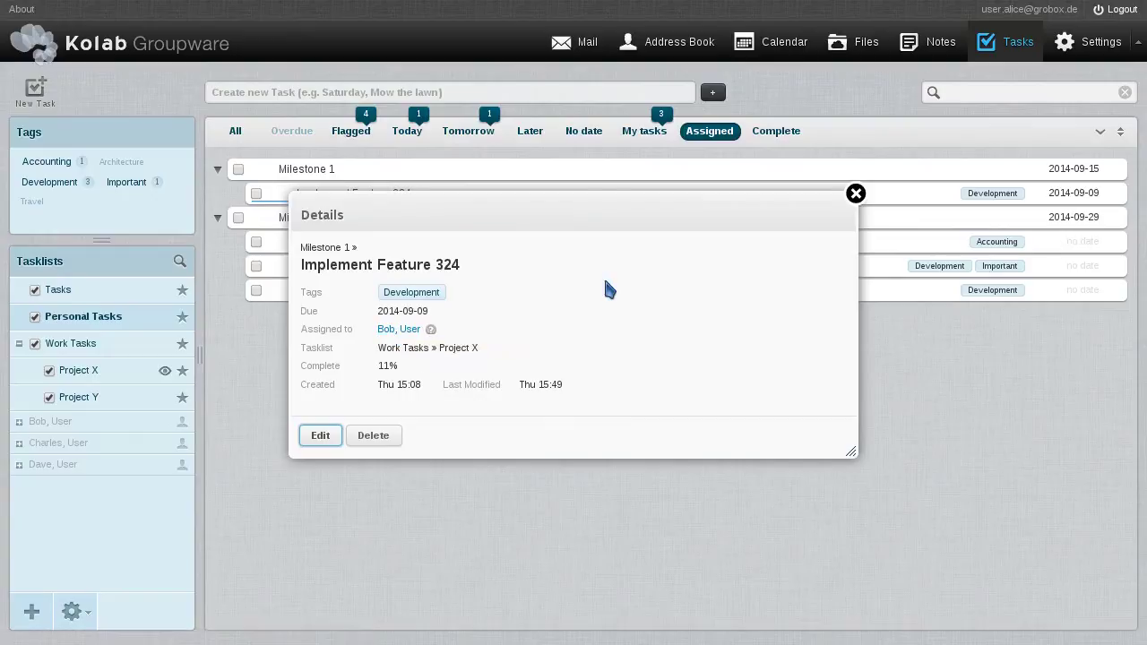
pyautogui.click(856, 193)
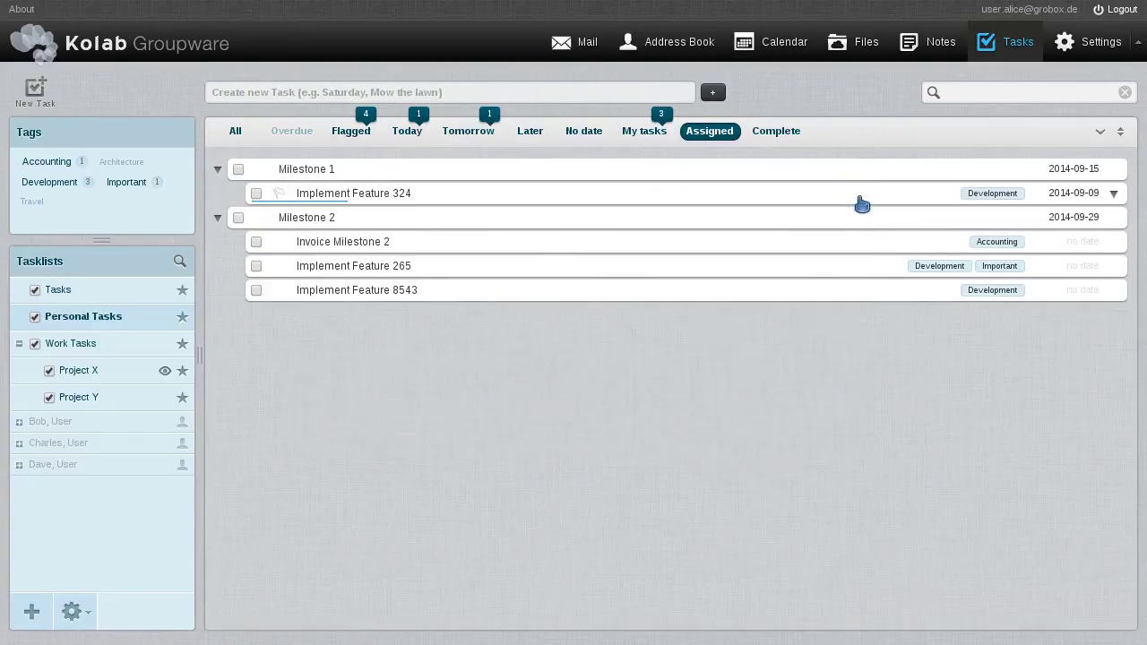
pyautogui.click(384, 245)
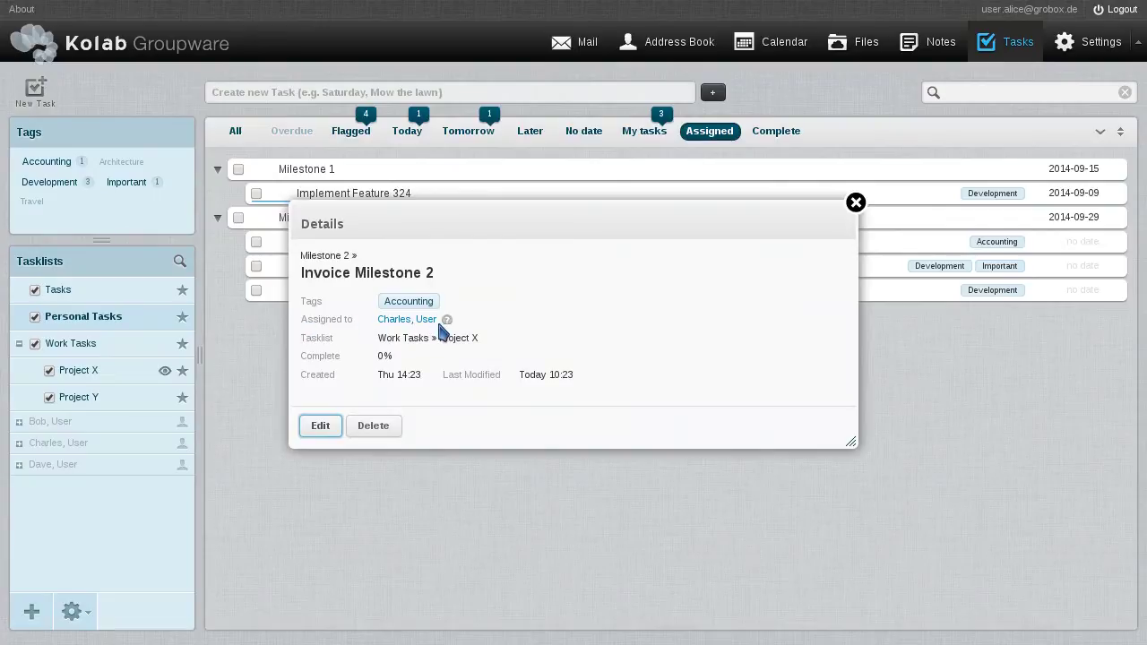
pyautogui.click(855, 203)
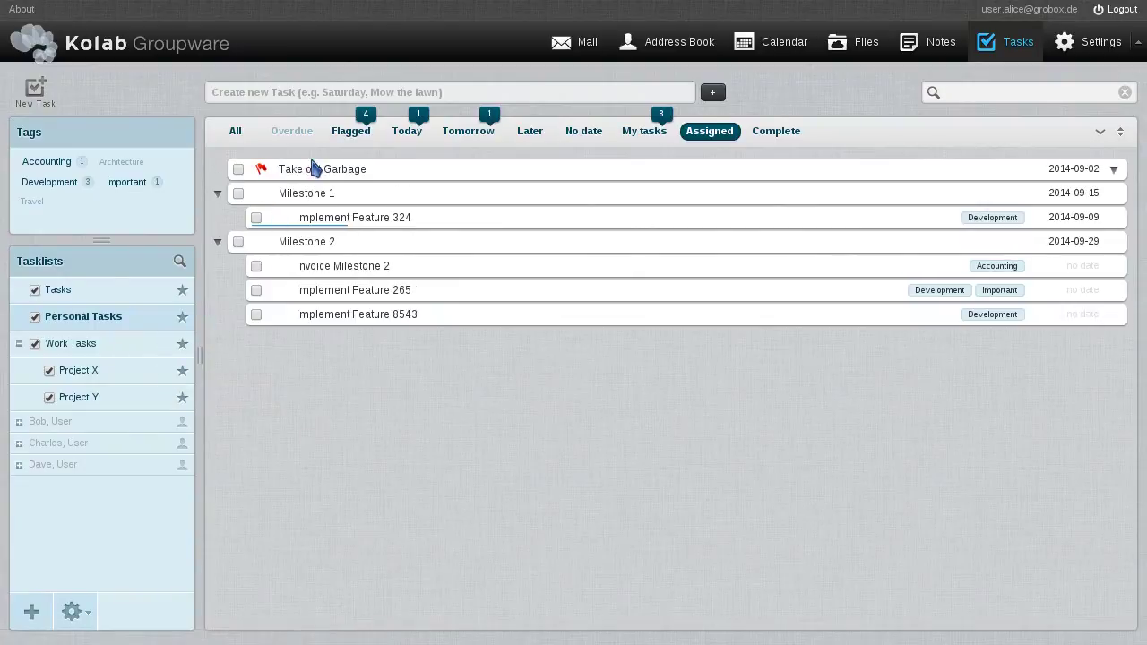
pyautogui.click(322, 172)
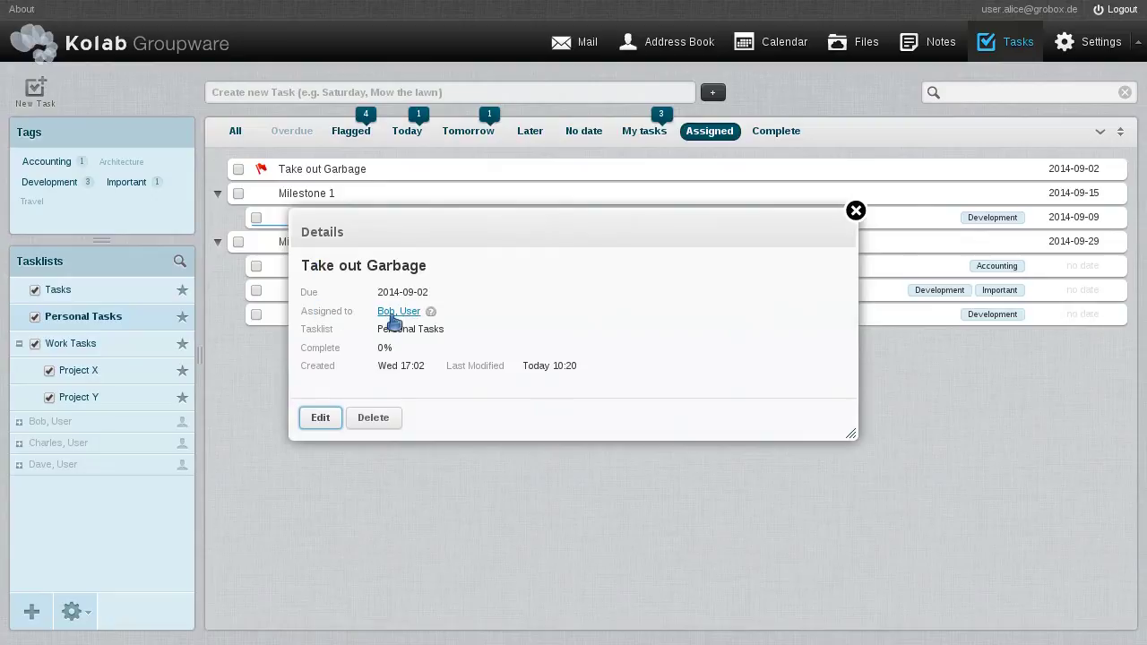
pyautogui.click(854, 212)
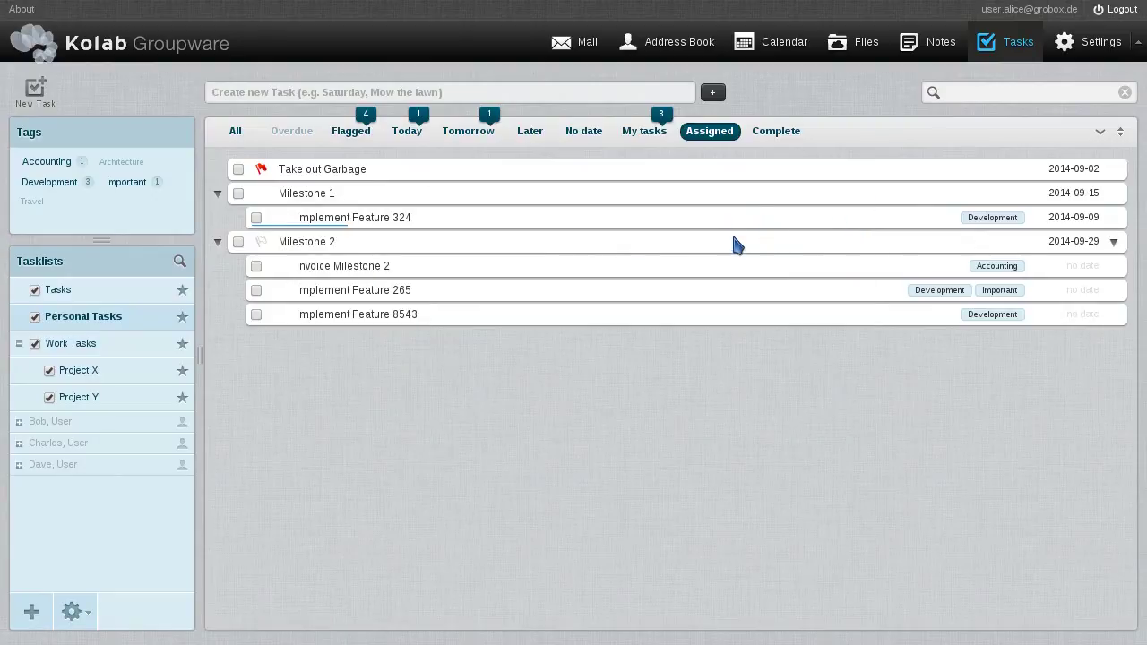
# Log out and log in as the assigned colleague with that user's username and account password.
pyautogui.click(1122, 11)
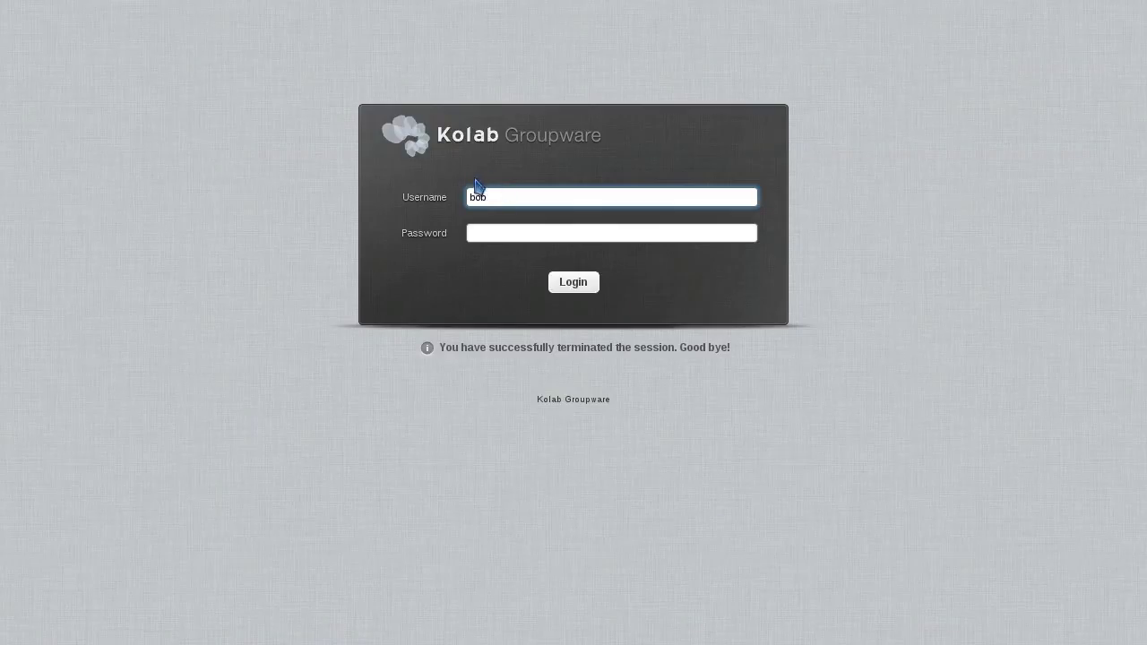
pyautogui.click(496, 231)
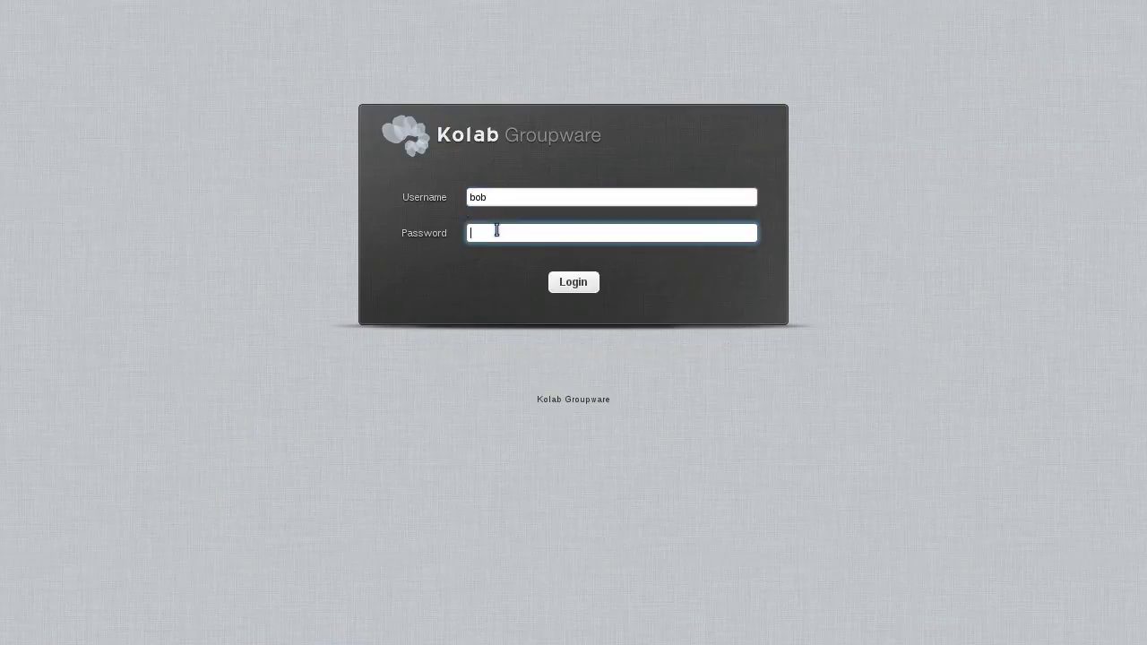
pyautogui.click(576, 283)
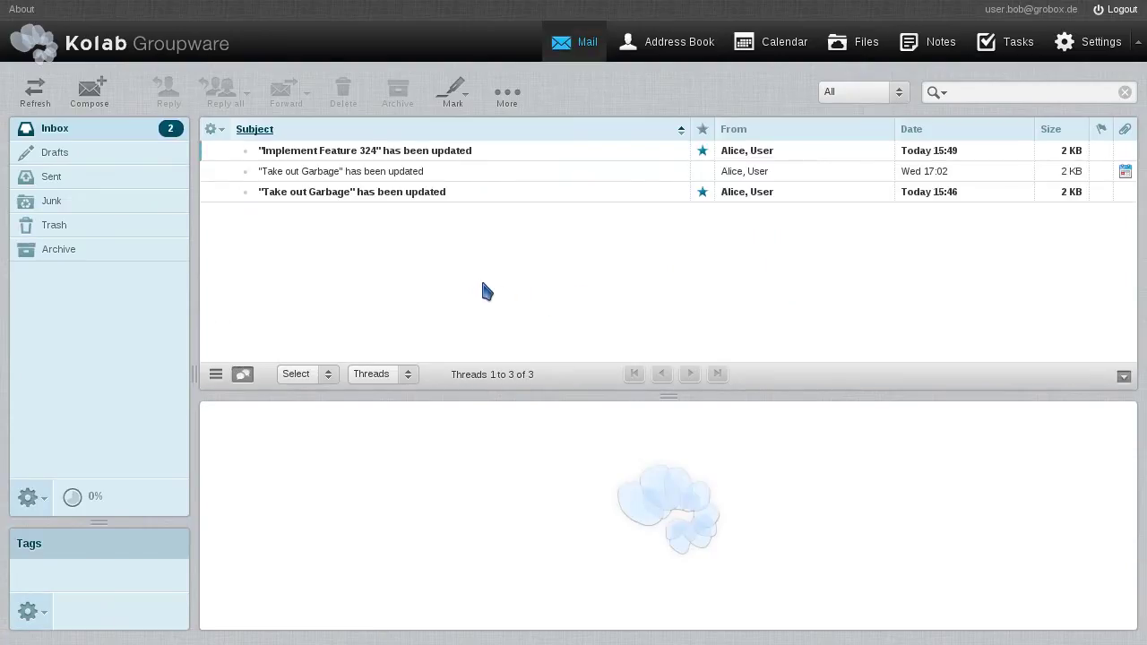
# Open the unread "Take out Garbage" update message in the inbox and accept the updated task.
pyautogui.click(339, 199)
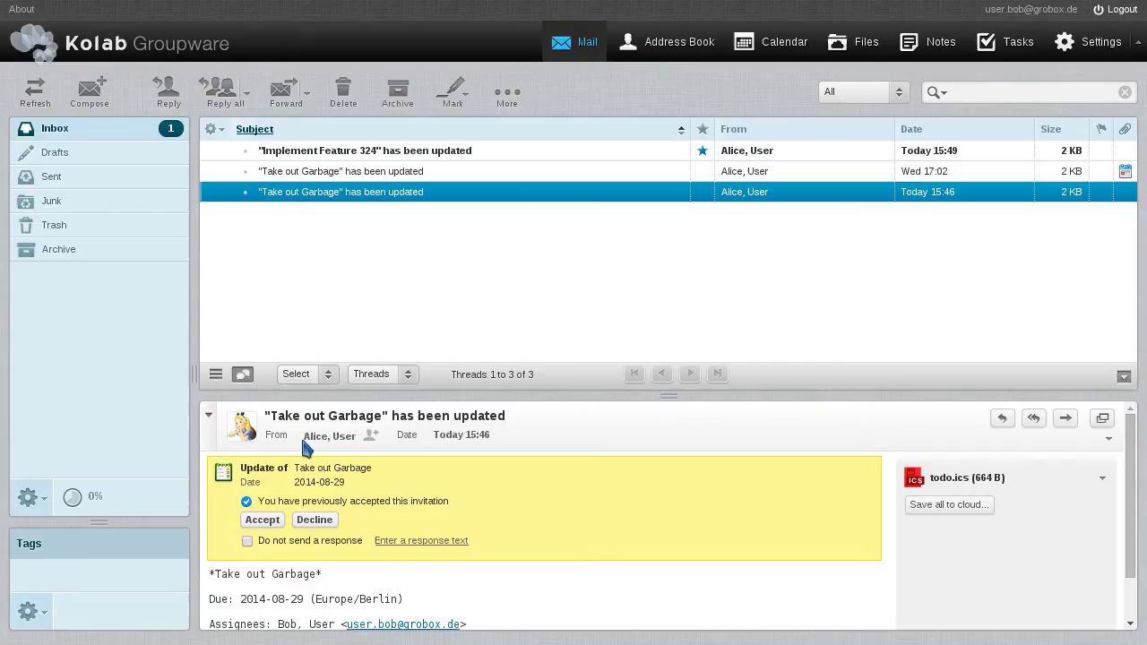
pyautogui.click(263, 523)
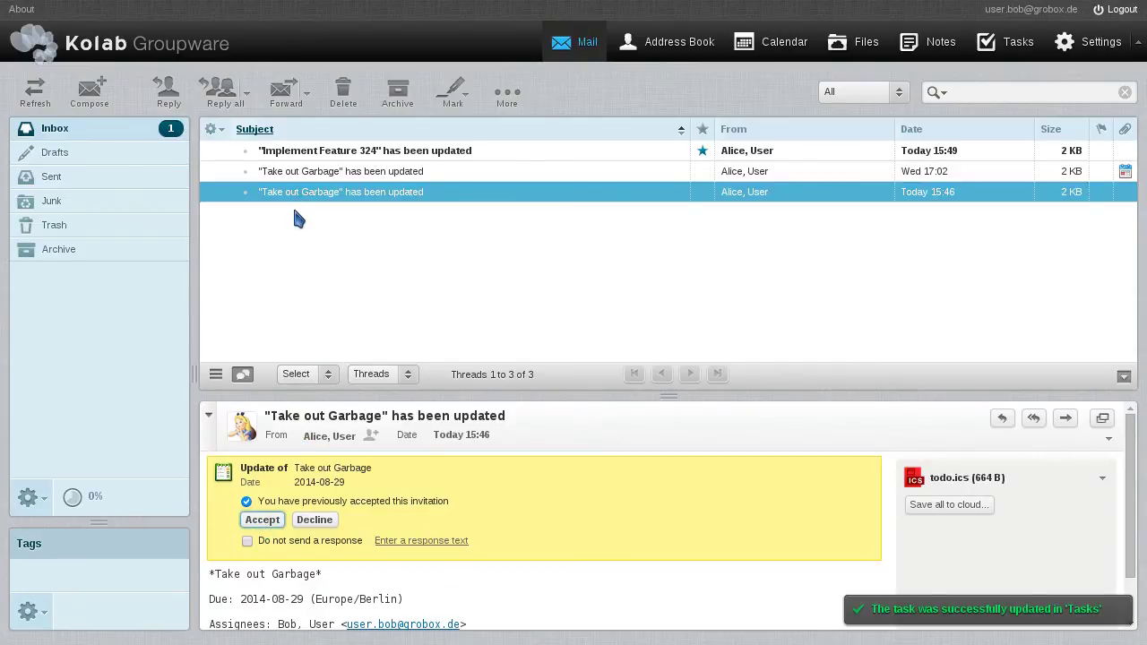
# Open the "Implement Feature 324" update message and accept the assignment, saving the task in Professional Tasks.
pyautogui.click(295, 154)
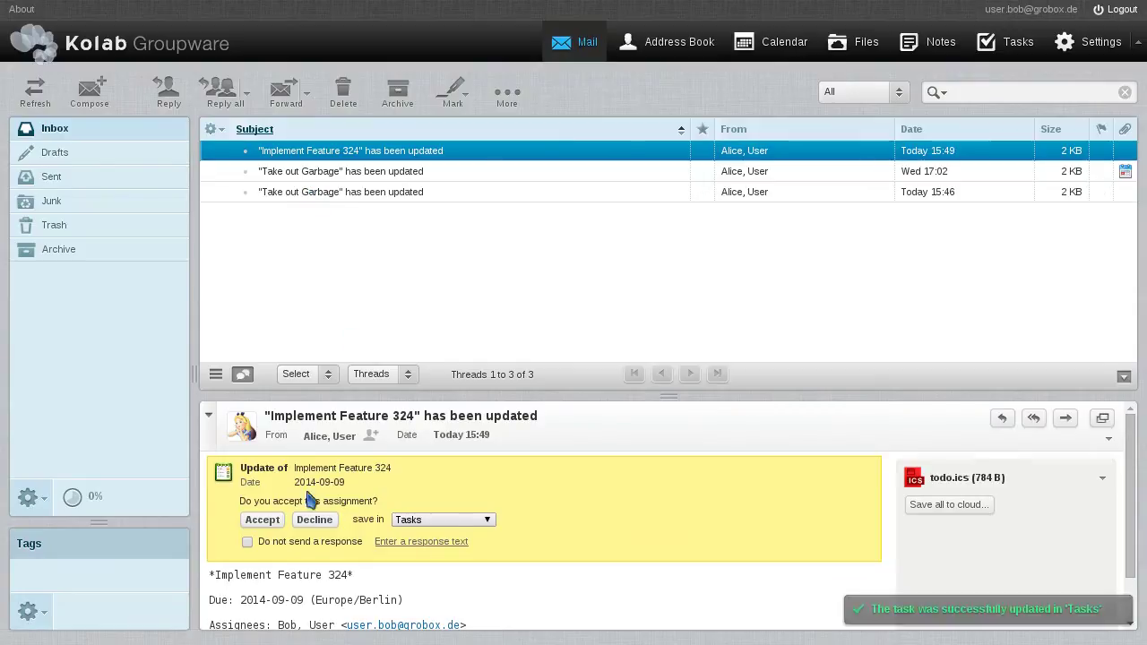
pyautogui.click(344, 504)
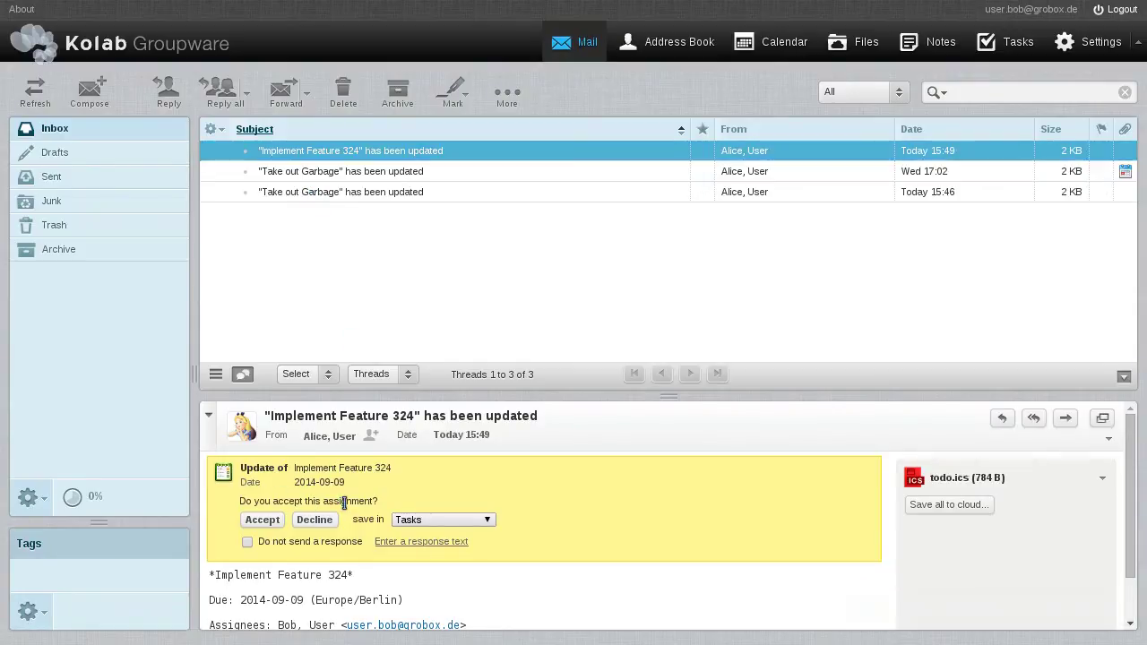
pyautogui.doubleClick(344, 504)
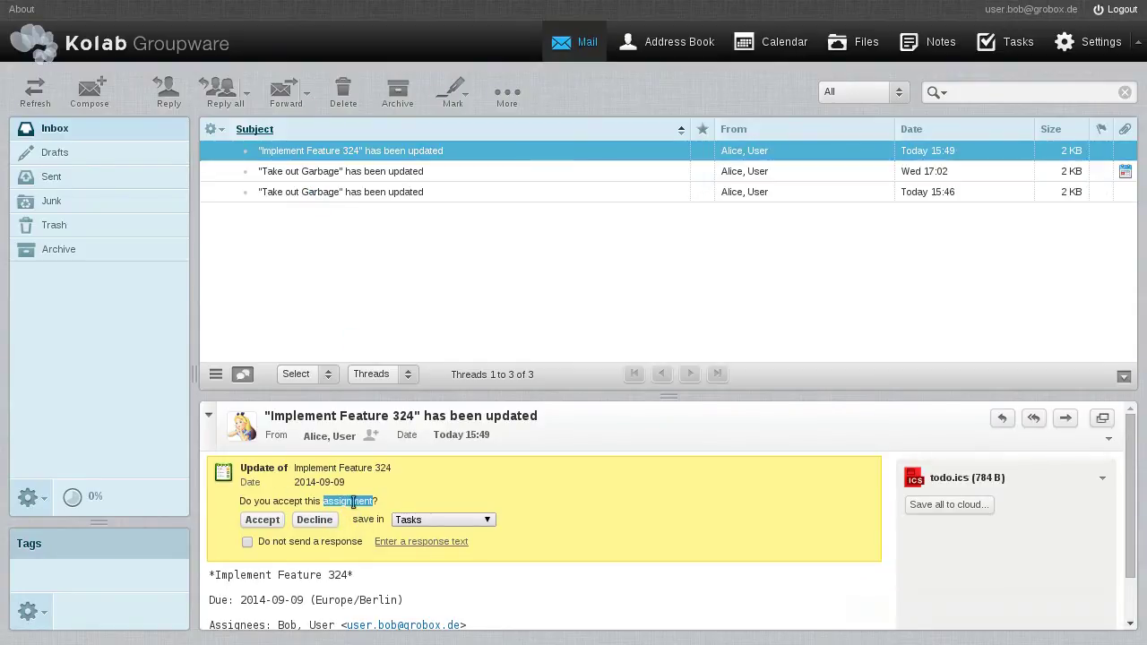
pyautogui.click(446, 521)
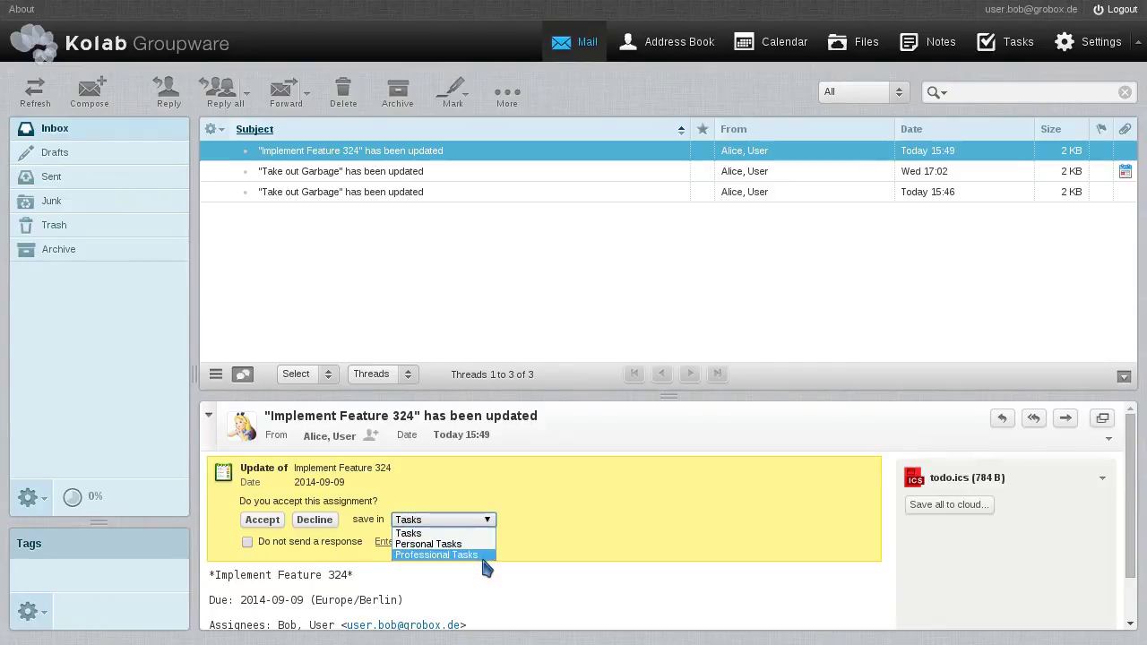
pyautogui.click(489, 558)
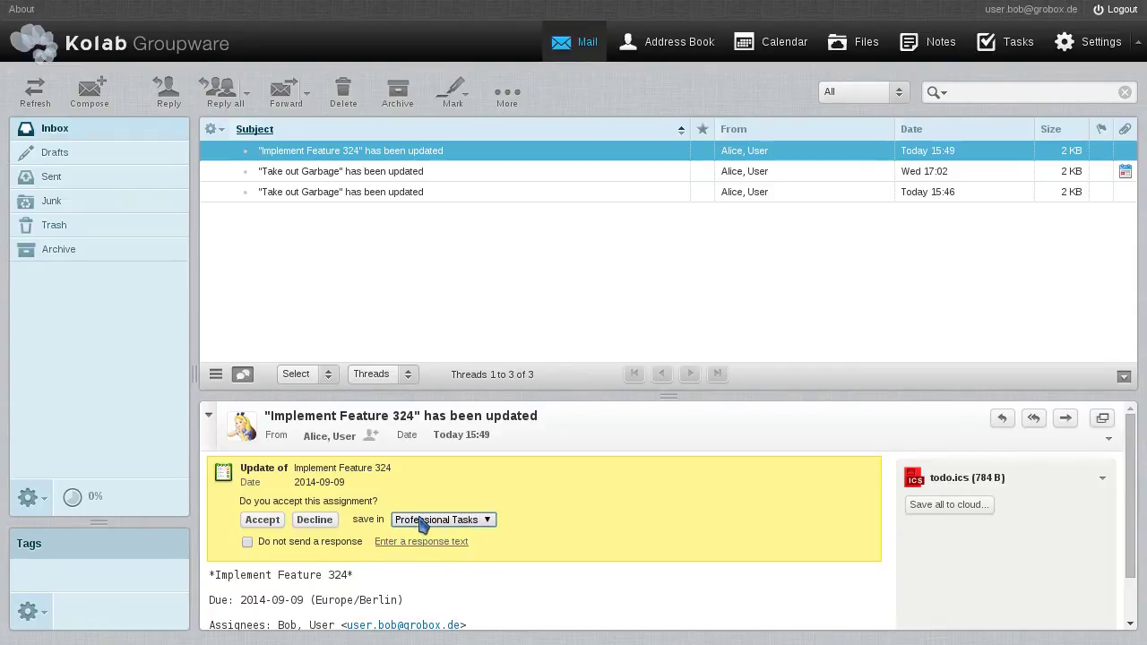
pyautogui.click(263, 521)
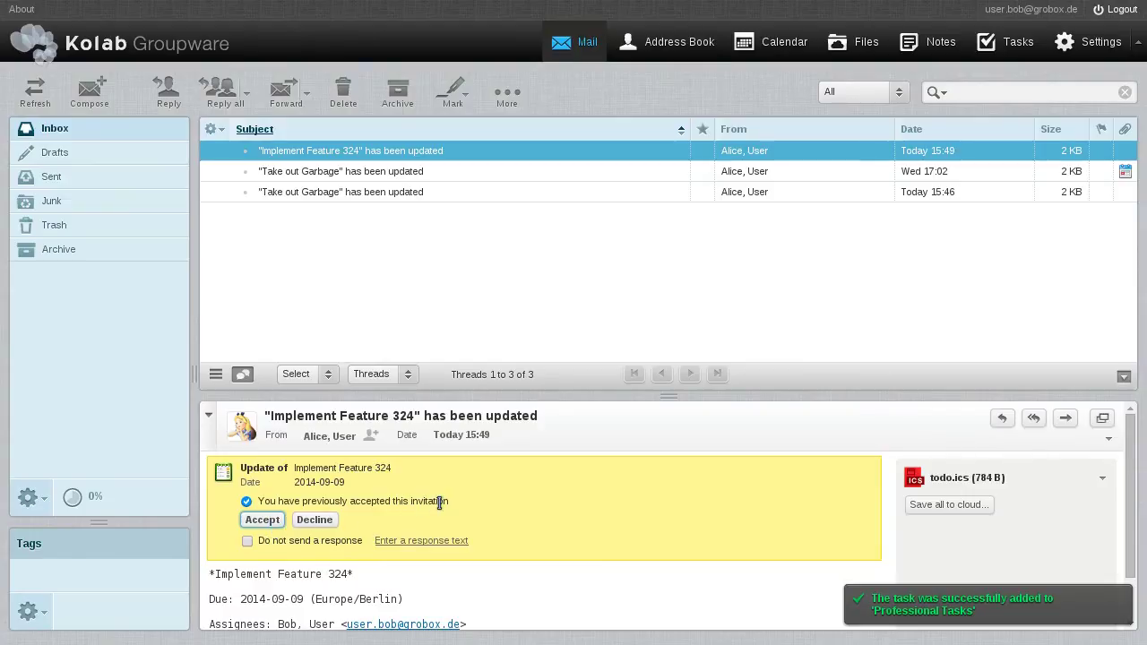
pyautogui.scroll(-1, 470, 505)
pyautogui.scroll(1, 471, 506)
# In the My tasks view, set Implement Feature 324 to 100% complete with status Completed, and save it while notifying the organizer.
pyautogui.click(1031, 52)
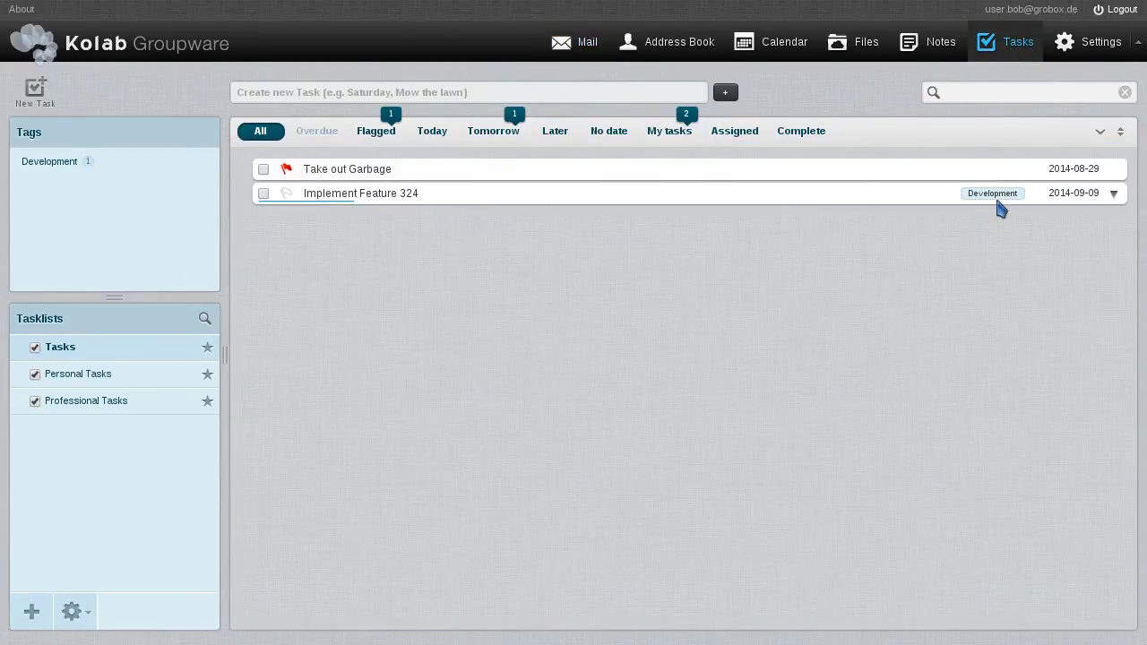
pyautogui.click(670, 133)
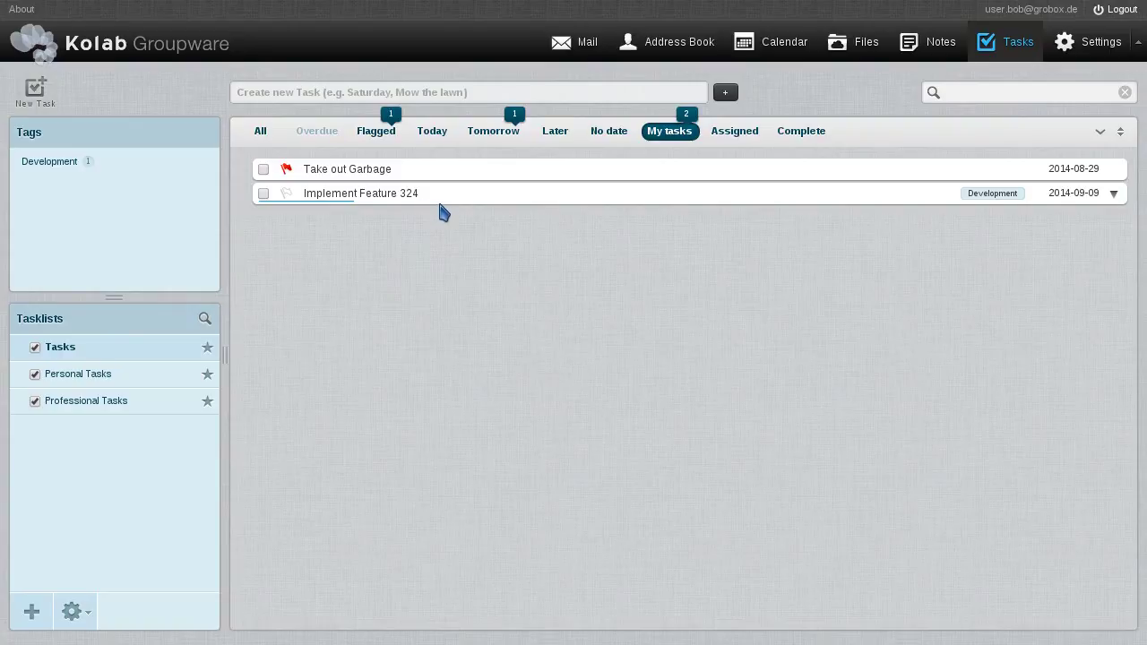
pyautogui.click(397, 197)
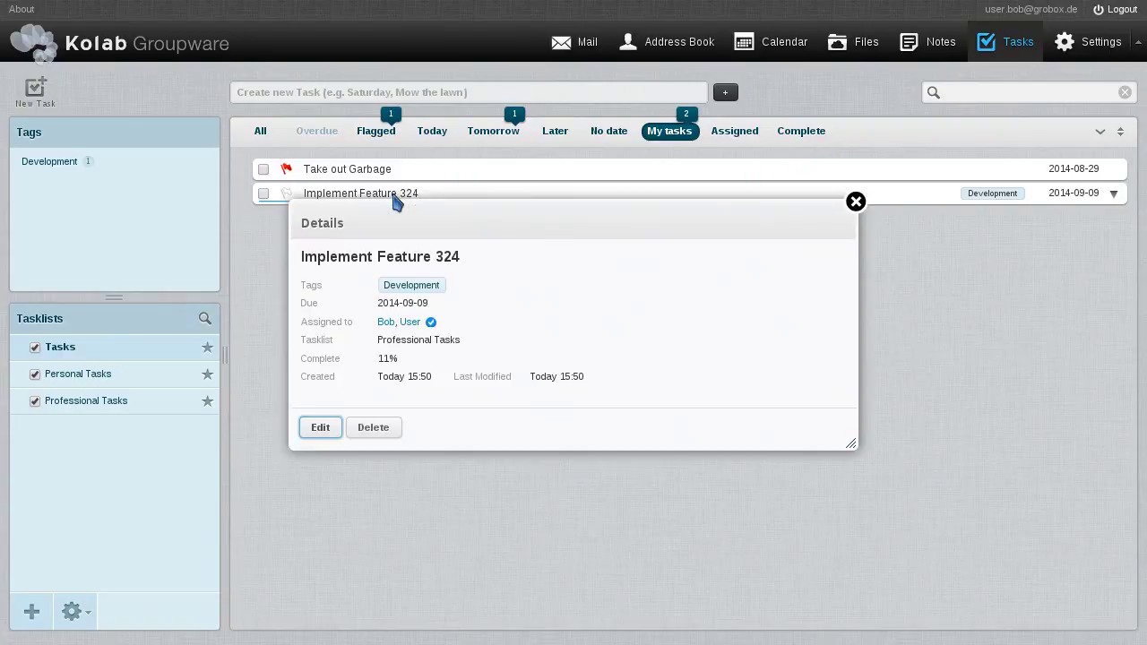
pyautogui.click(320, 427)
pyautogui.moveTo(491, 421); pyautogui.dragTo(794, 422)
pyautogui.click(461, 446)
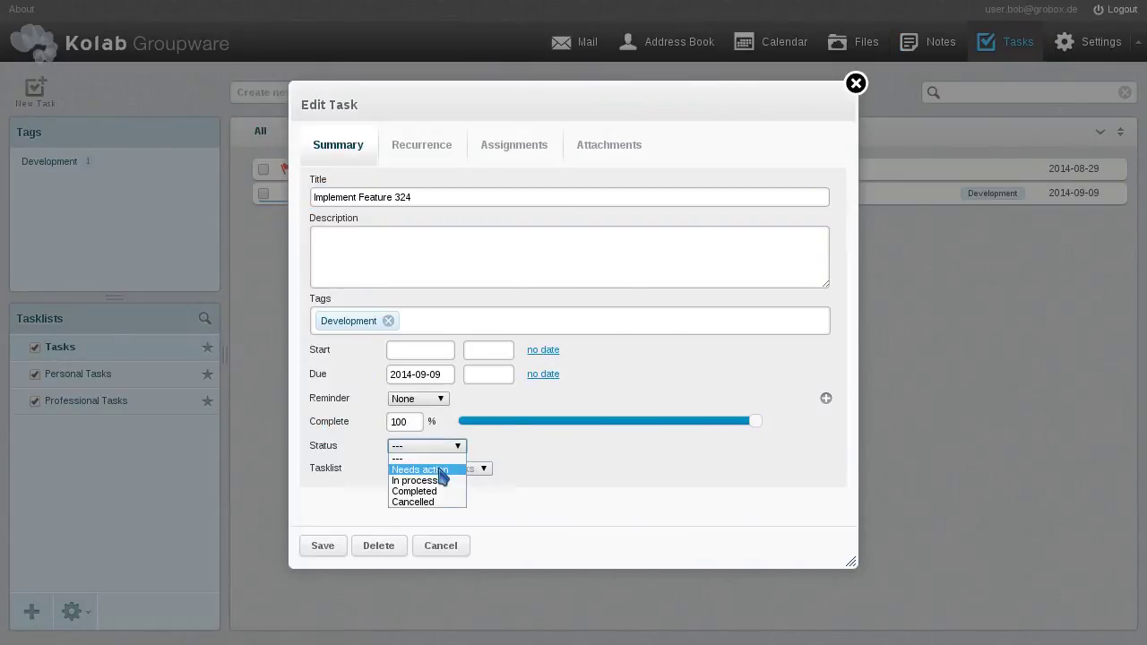
pyautogui.click(417, 491)
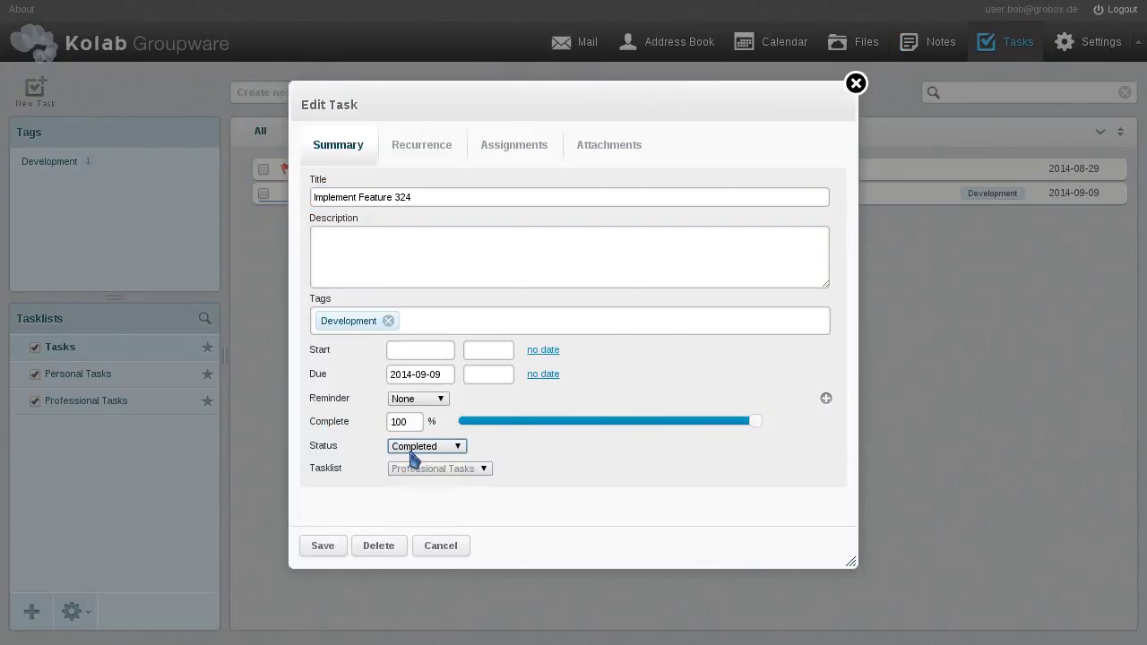
pyautogui.click(323, 548)
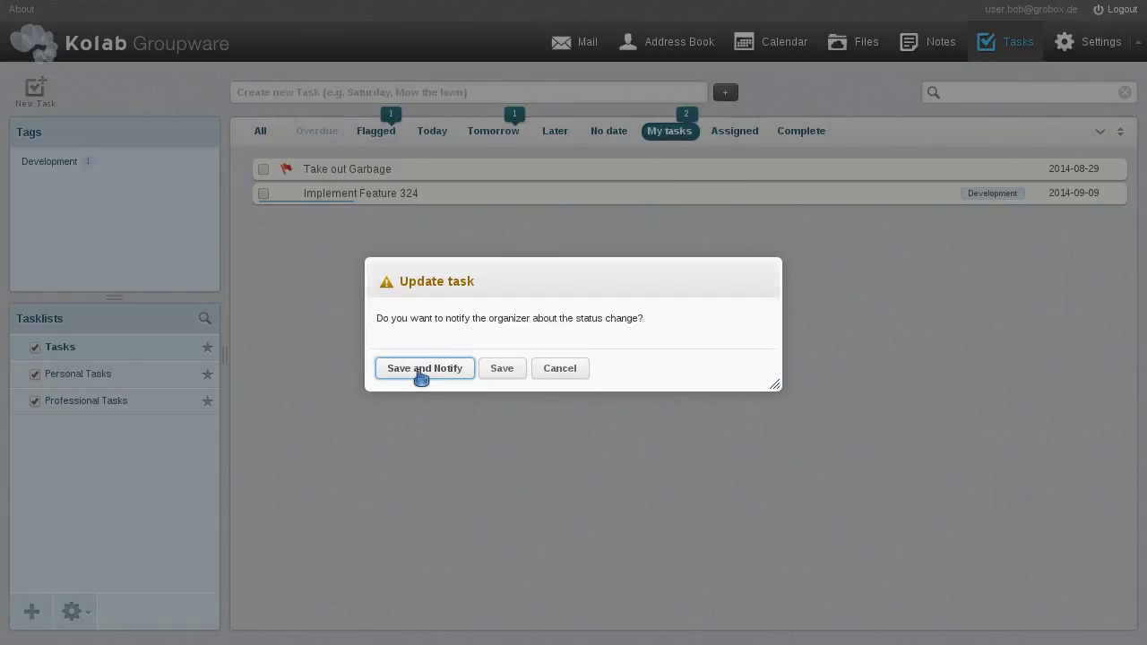
pyautogui.click(421, 375)
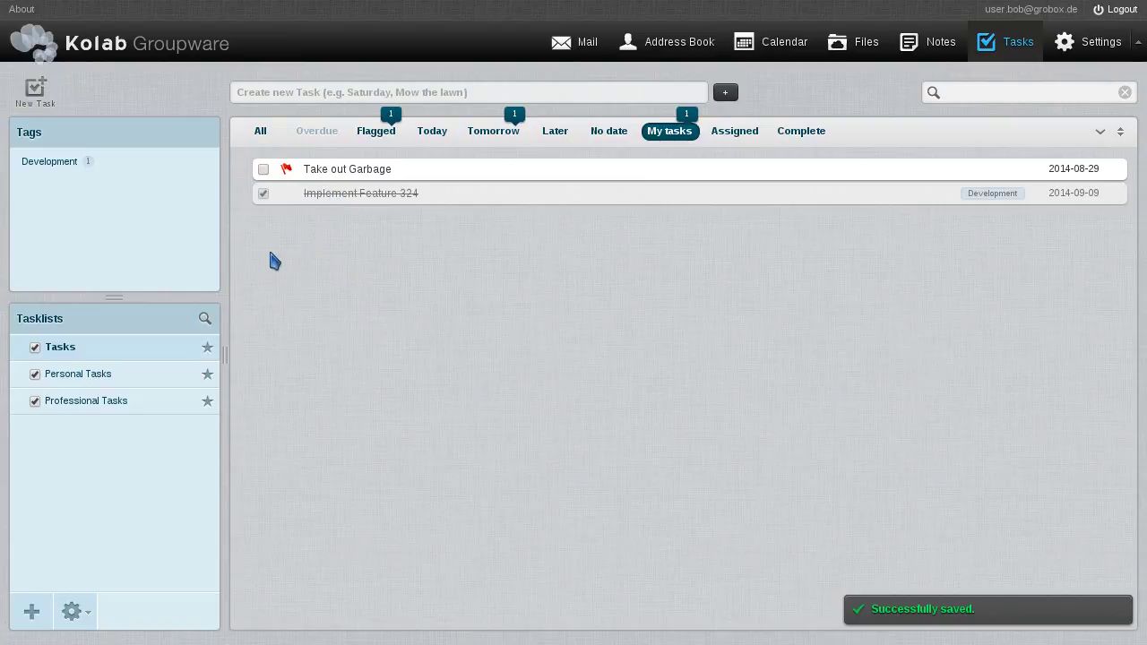
# Filter the task list to completed tasks only and log out of the colleague's account.
pyautogui.click(796, 134)
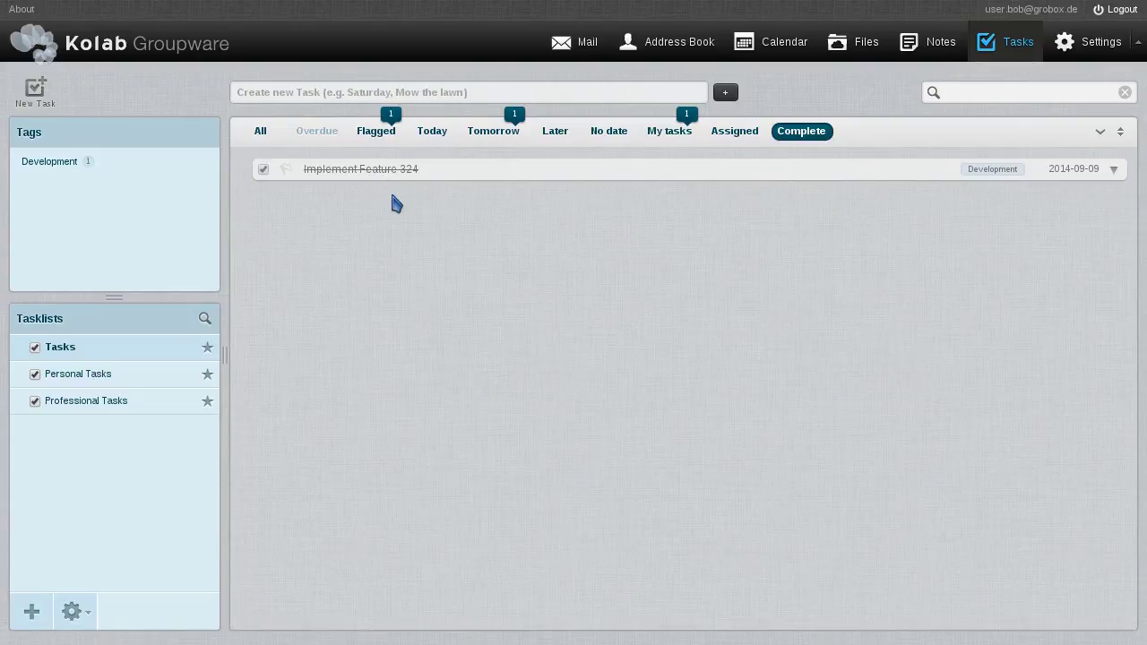
pyautogui.click(1116, 10)
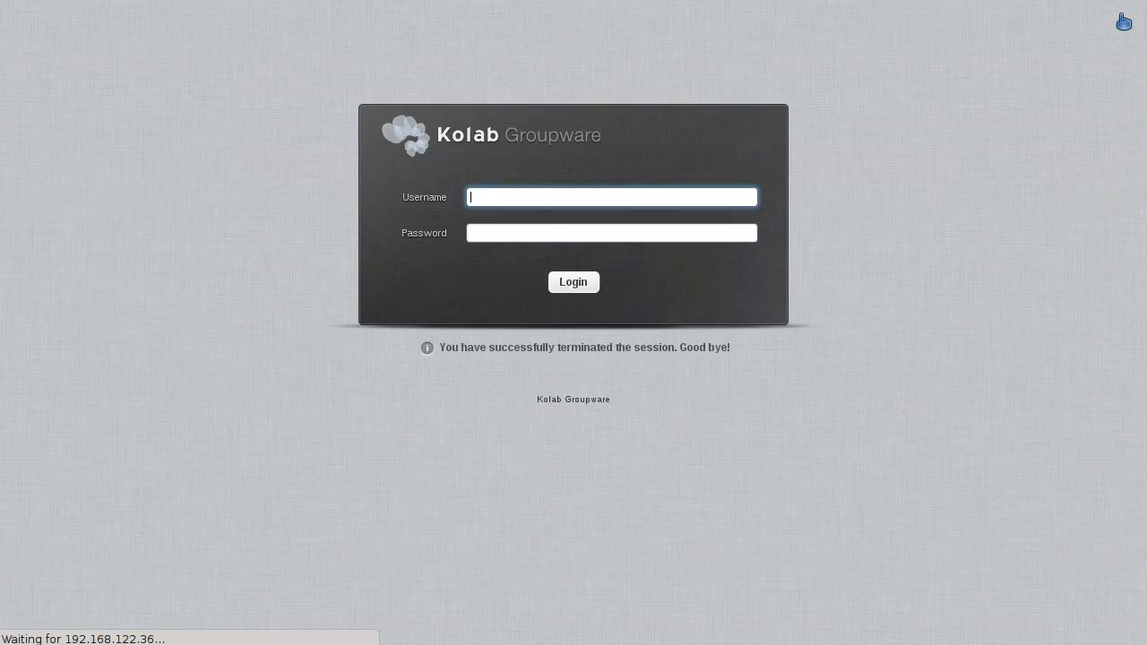